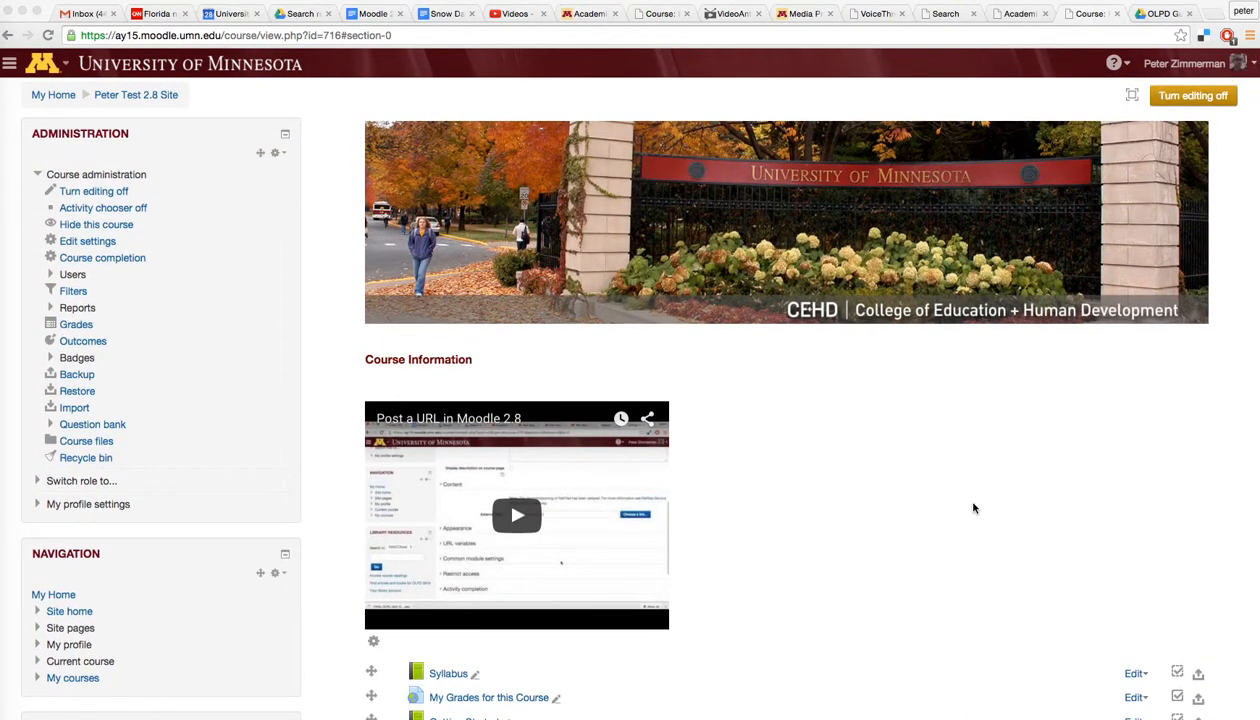
Step: Load flipgrid.com in a new Chrome tab
scroll(1054, 467, "down", 5)
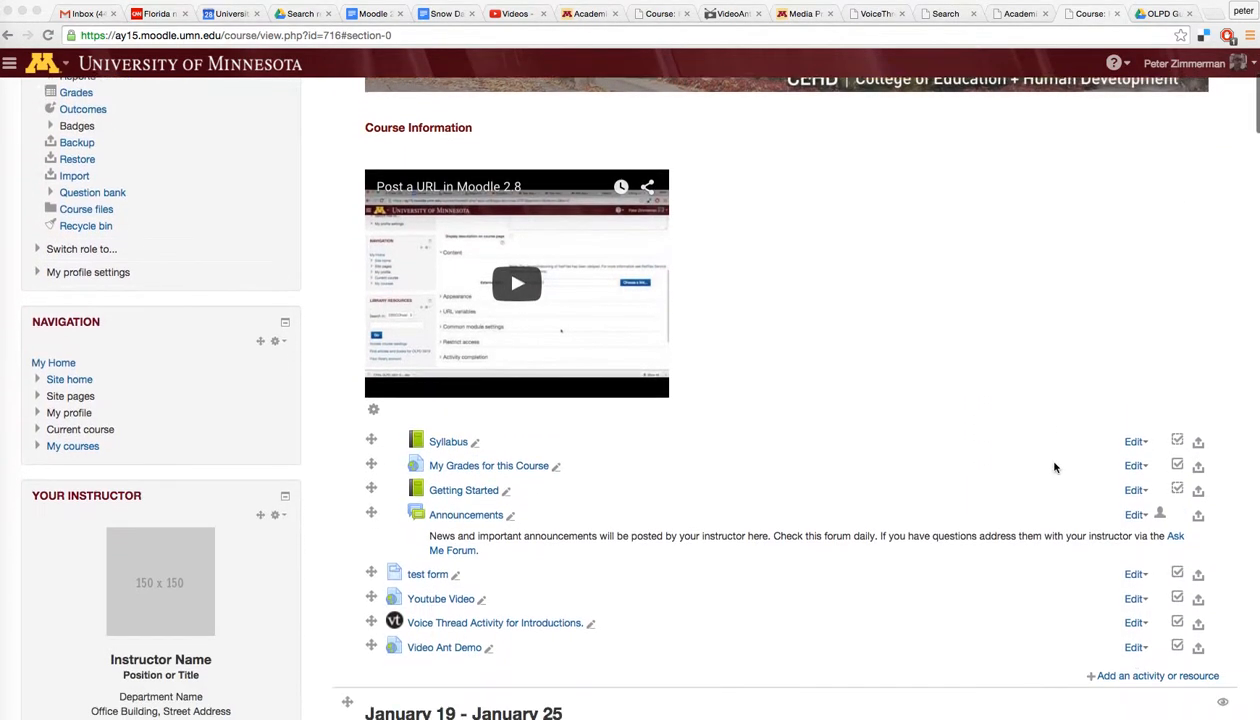
scroll(1054, 467, "up", 5)
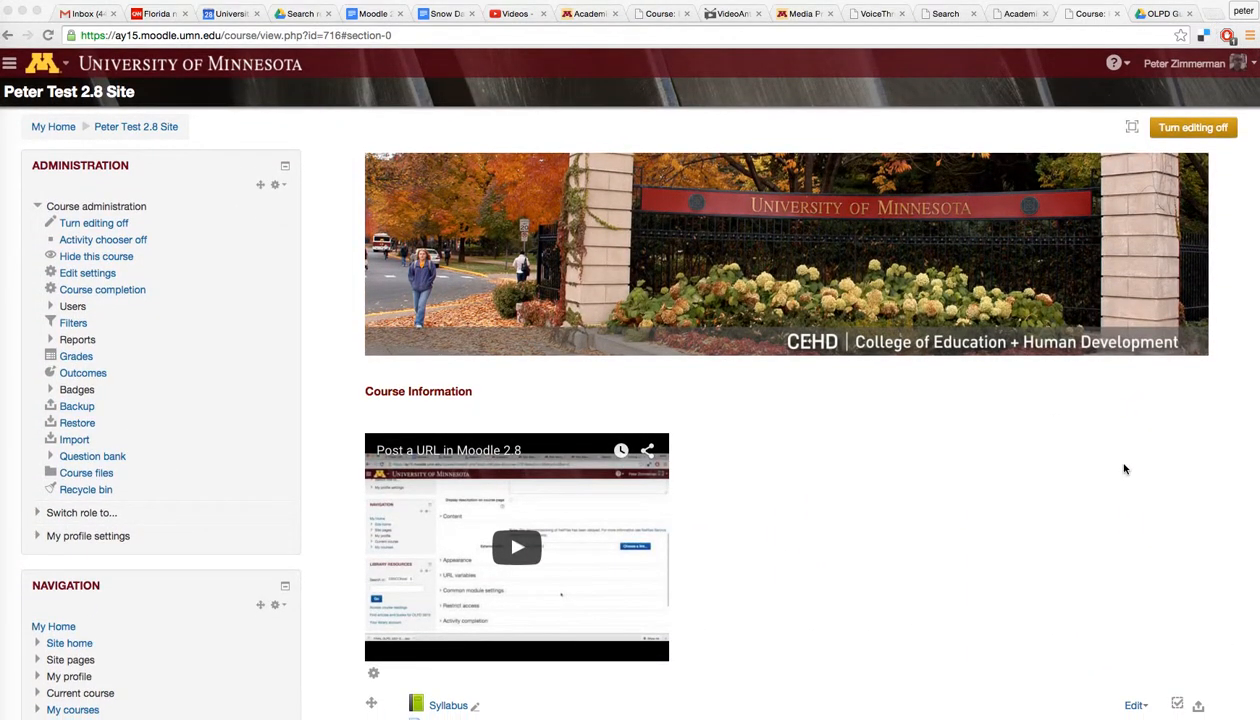
scroll(1003, 500, "down", 5)
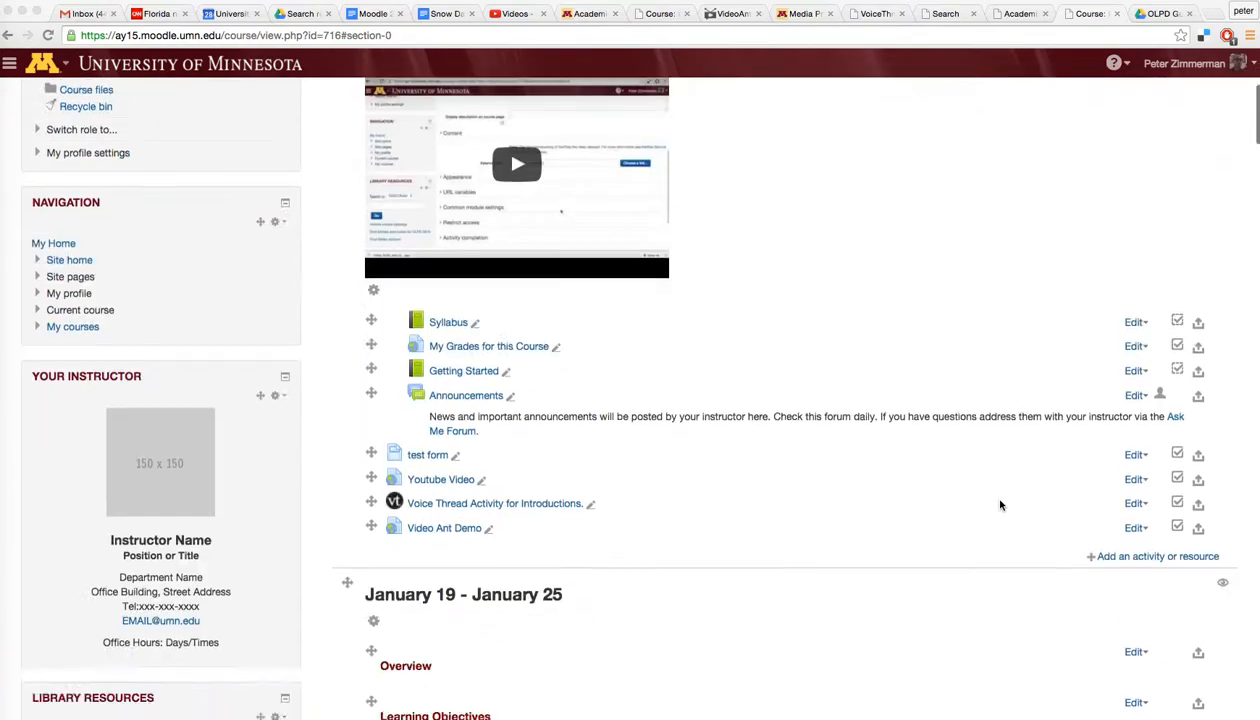
scroll(1000, 505, "up", 5)
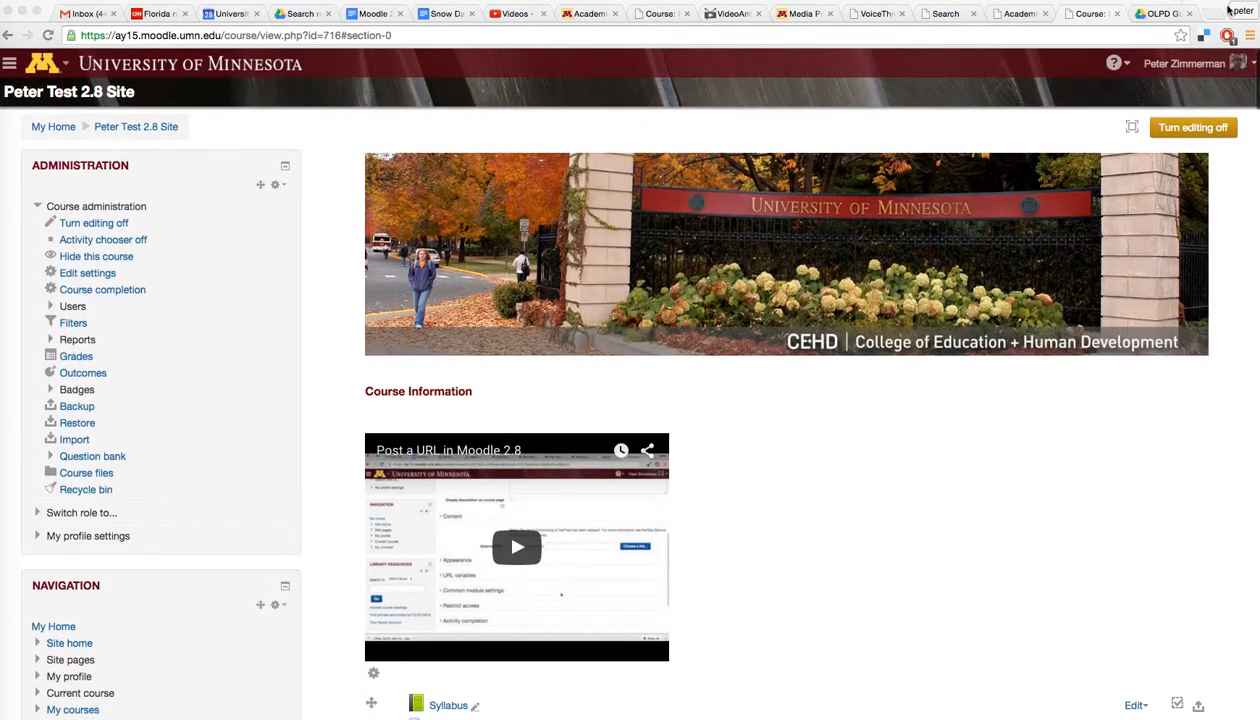
left_click(1212, 16)
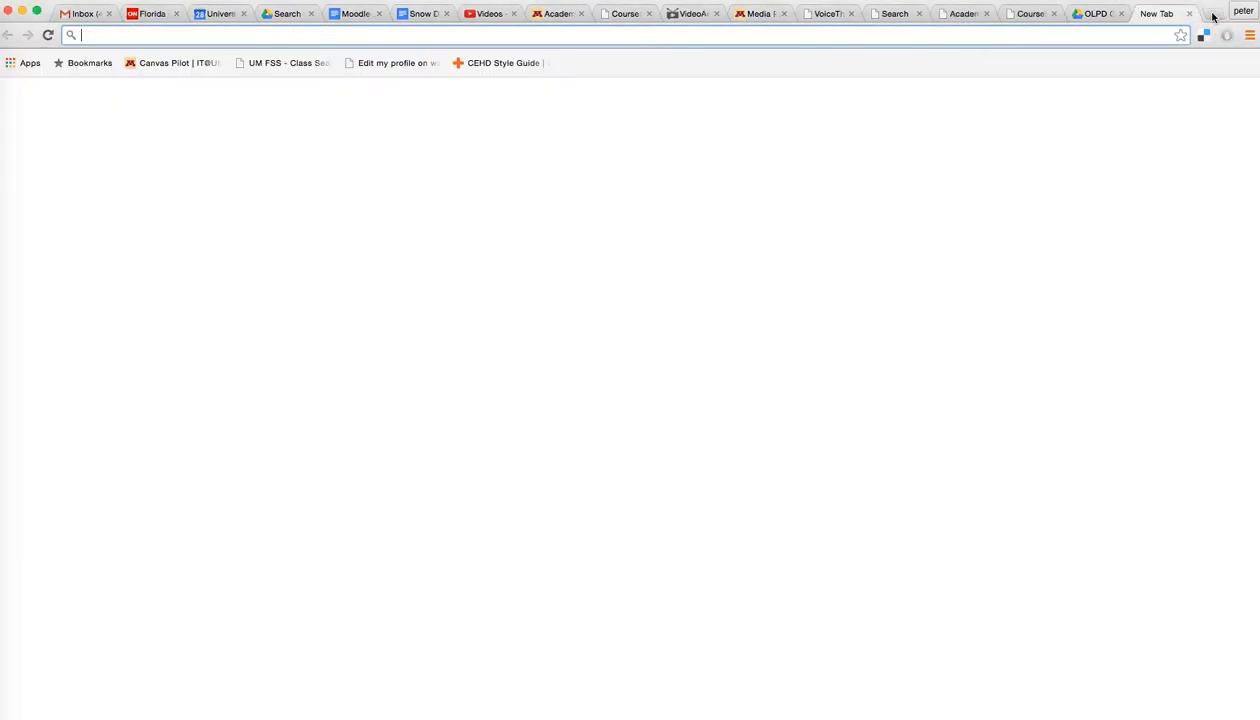
type("fl")
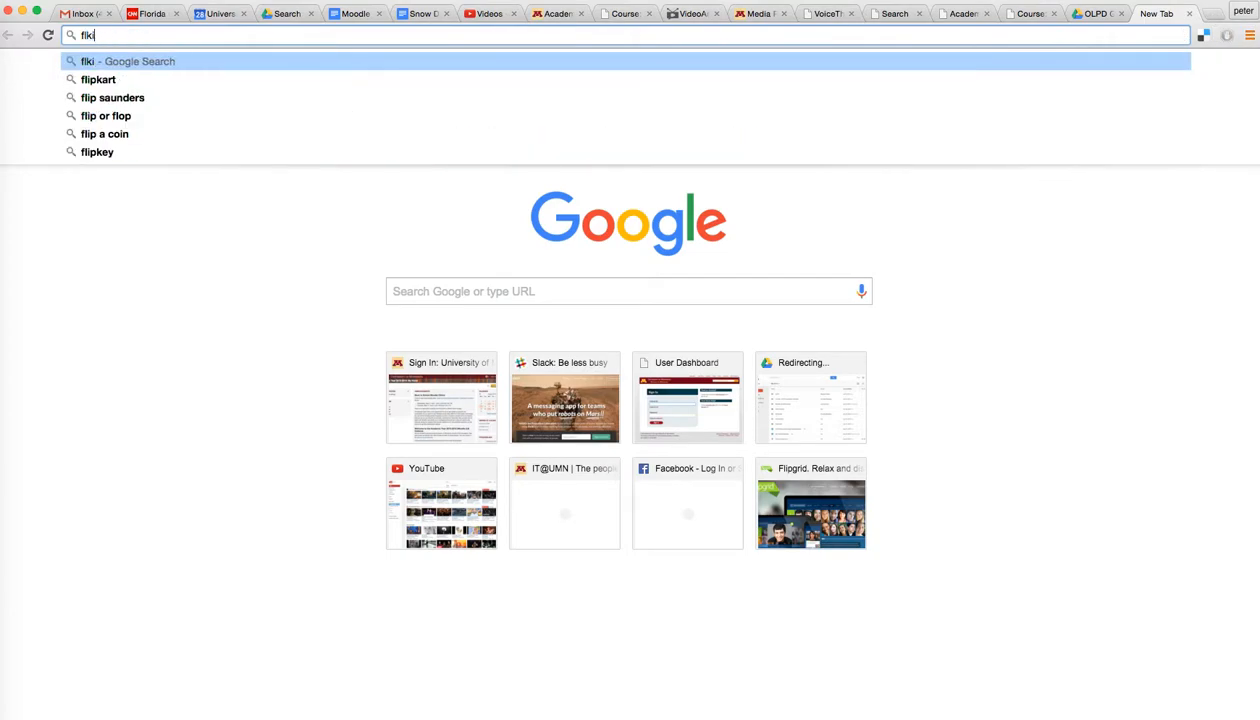
type("ip")
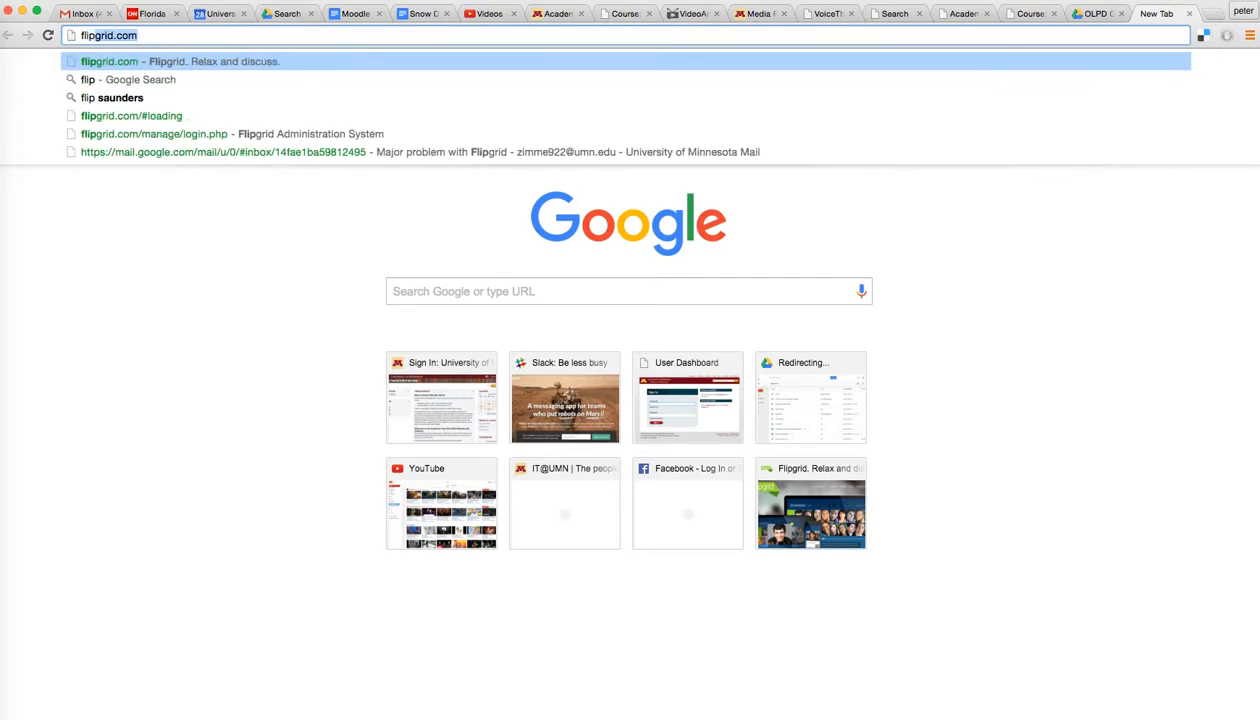
type("grid.c")
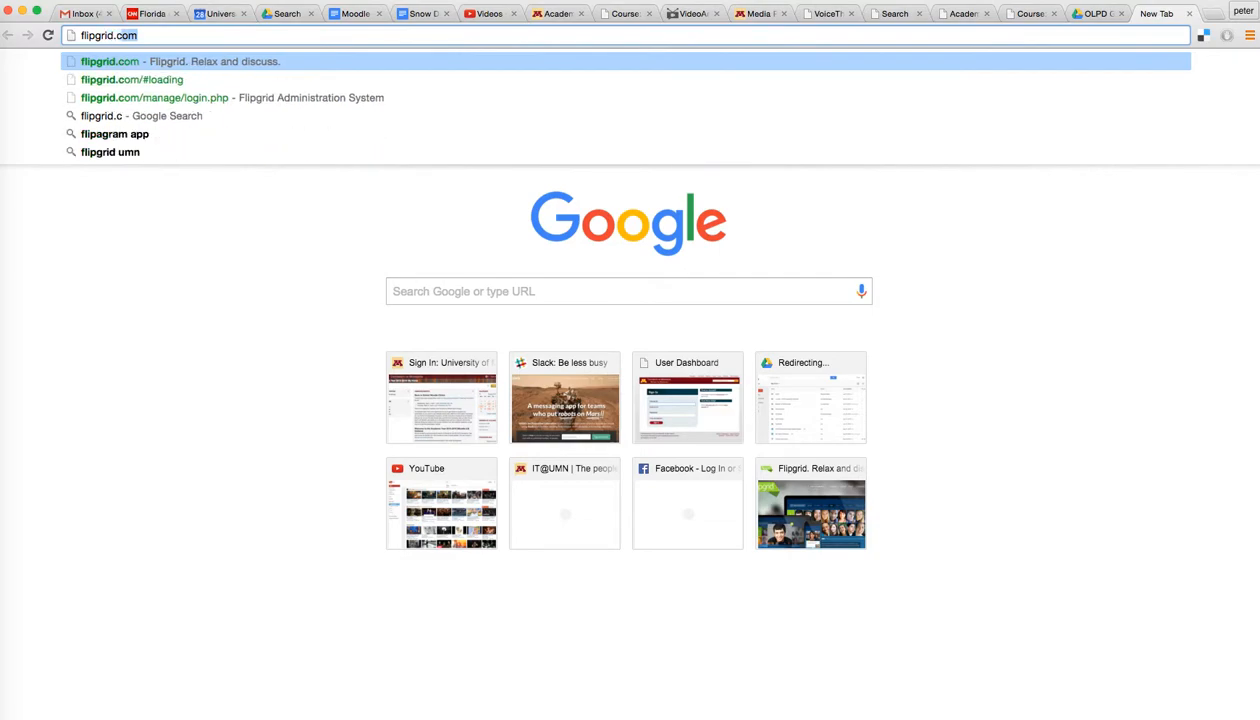
key("Return")
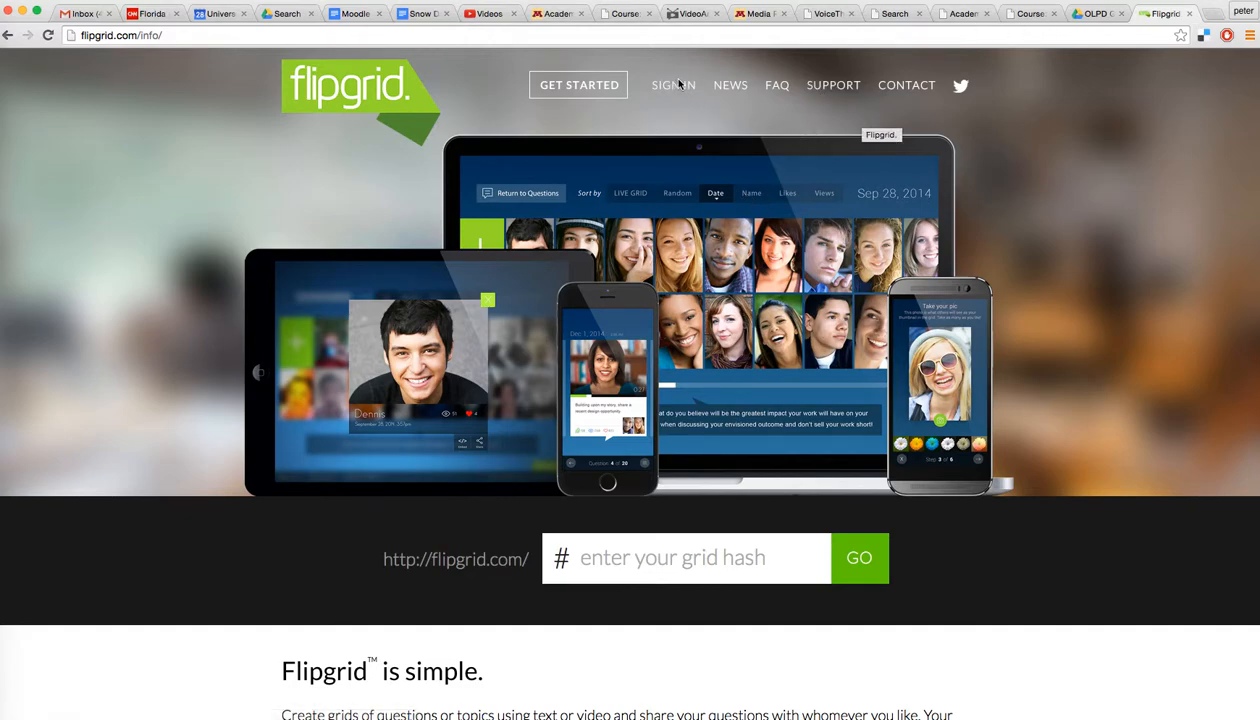
Step: Start Get Started and pick University to see the 5-grid, $60-per-year package
left_click(596, 92)
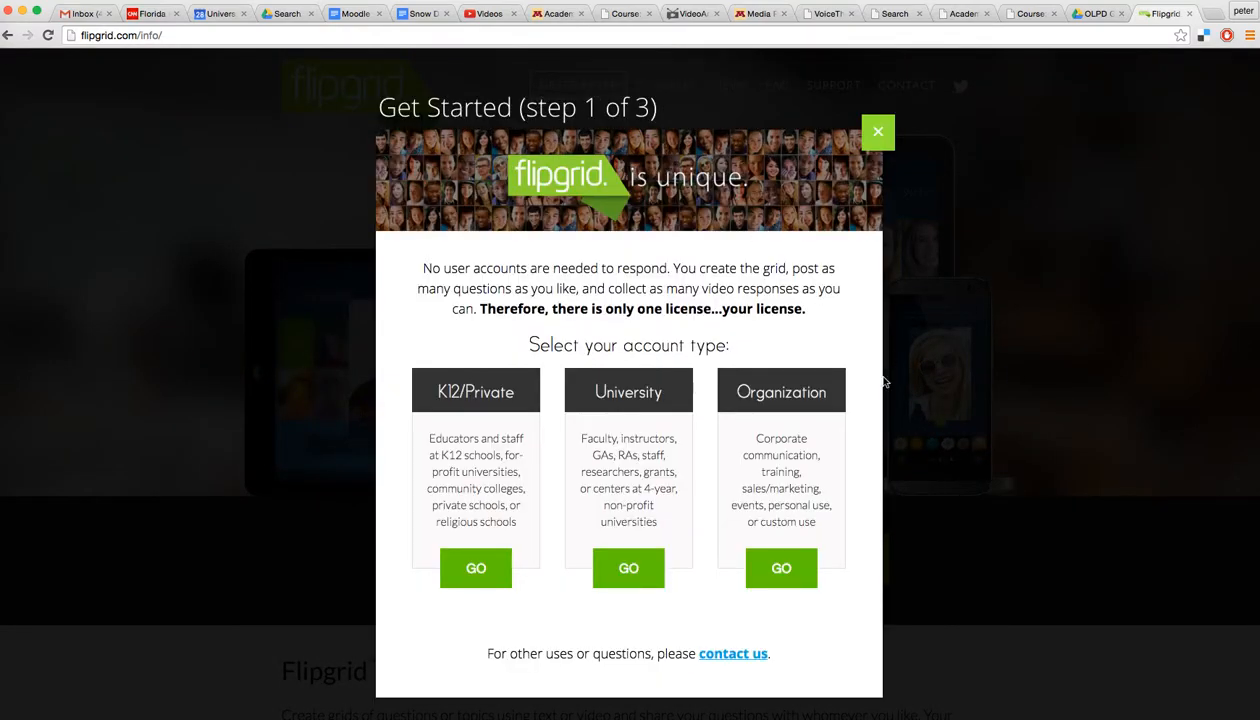
scroll(845, 436, "down", 2)
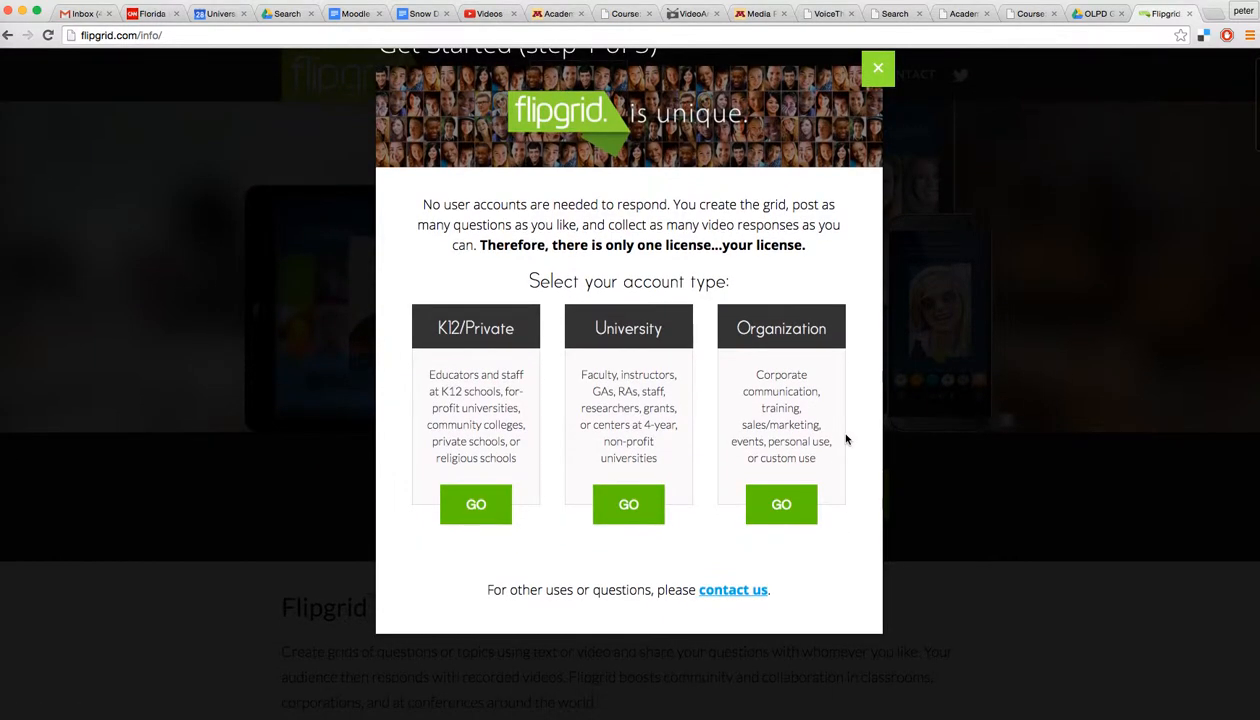
left_click(617, 503)
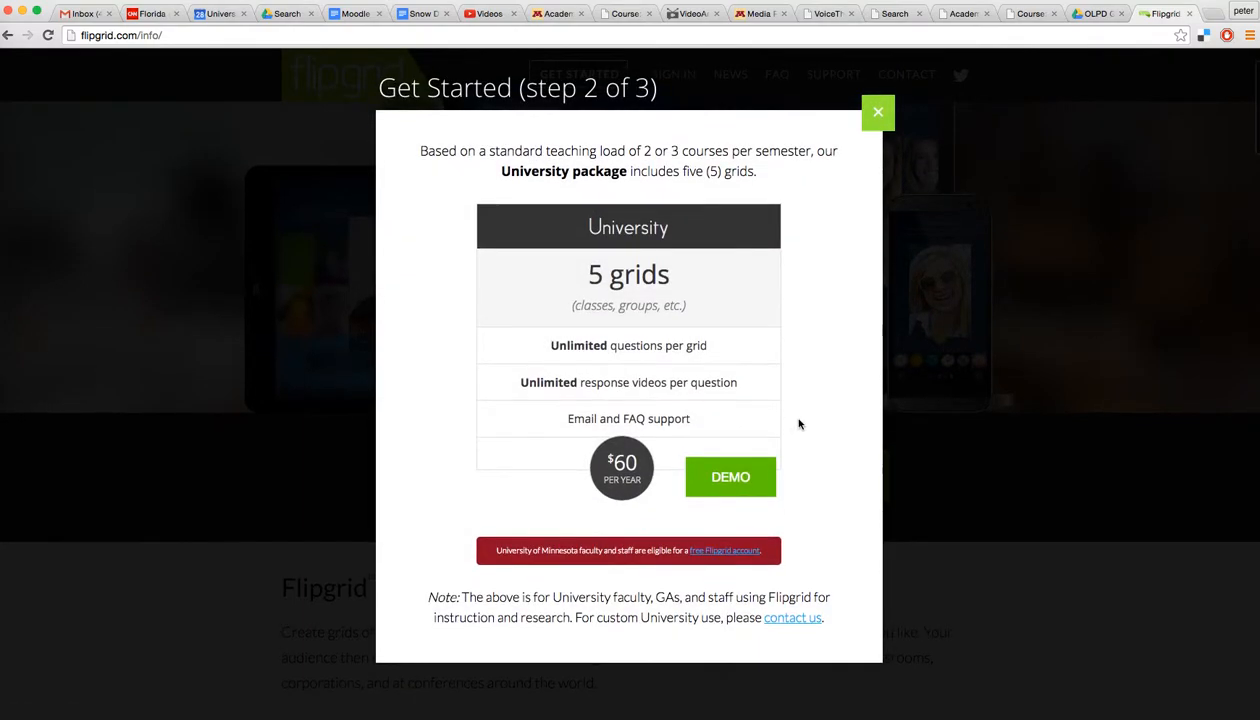
scroll(790, 430, "down", 2)
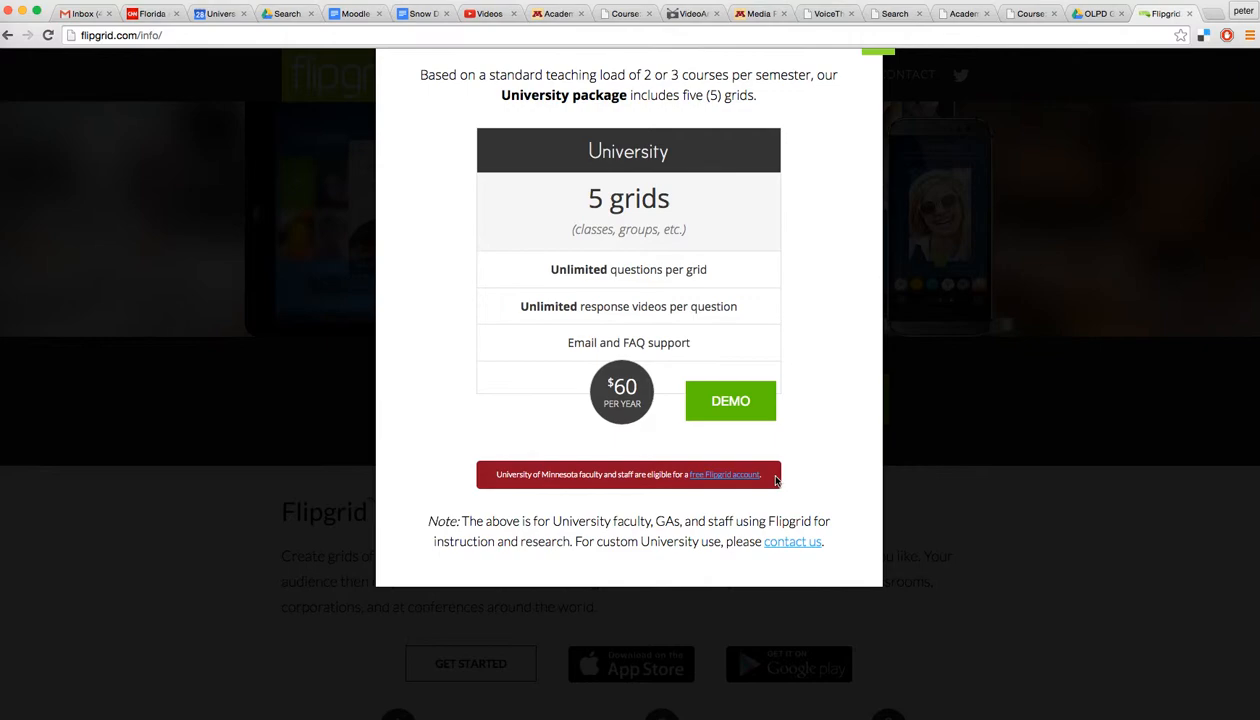
Step: Review the free UMN account sign-up page, close it, and dismiss the pricing wizard
left_click(722, 476)
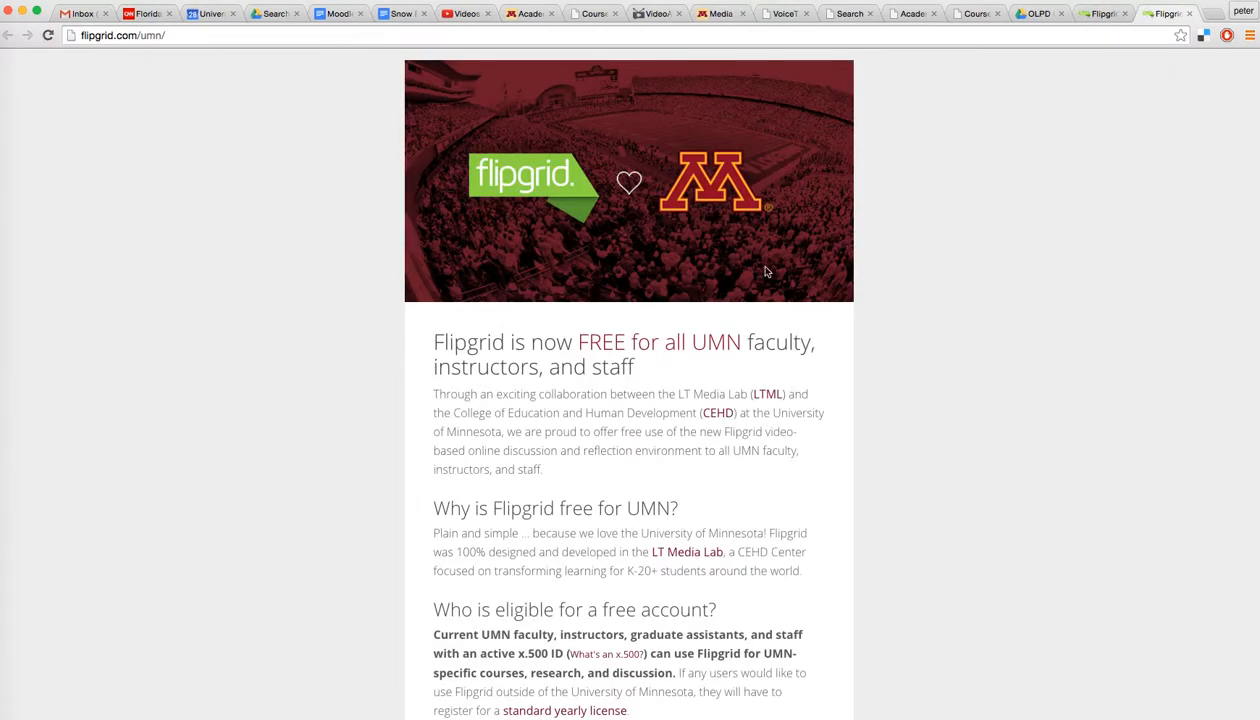
scroll(766, 271, "down", 5)
scroll(766, 271, "down", 5)
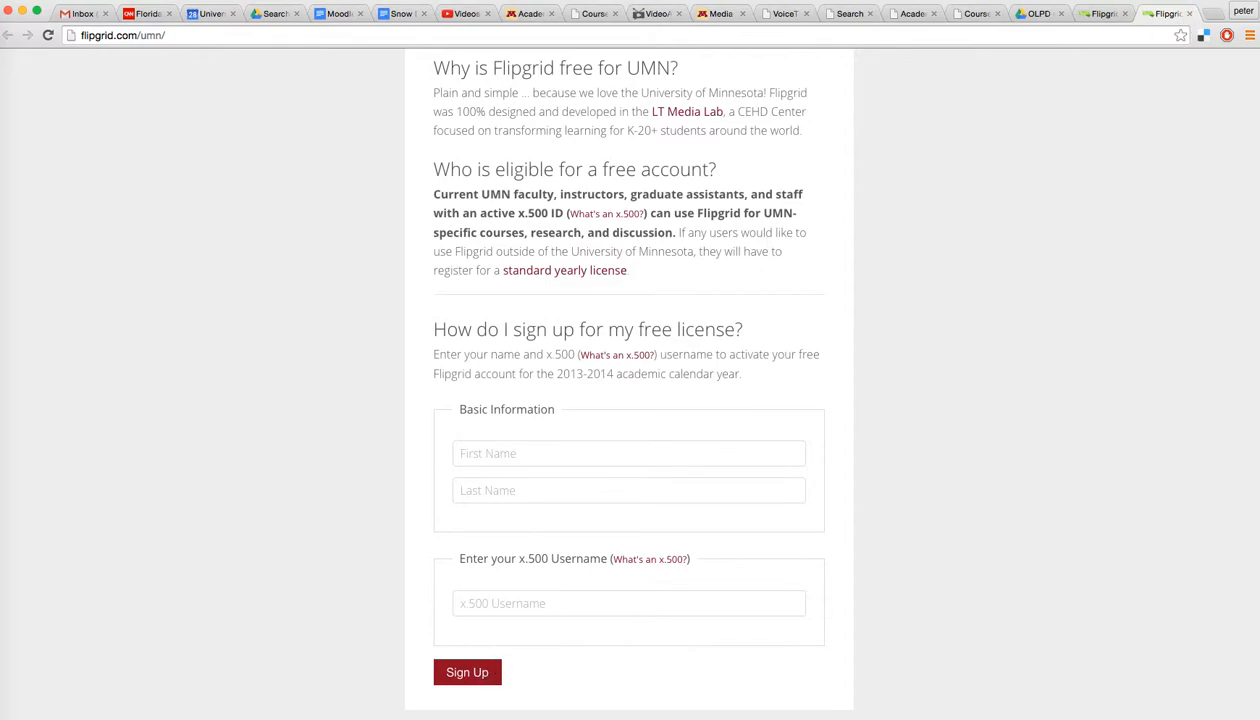
left_click(1188, 13)
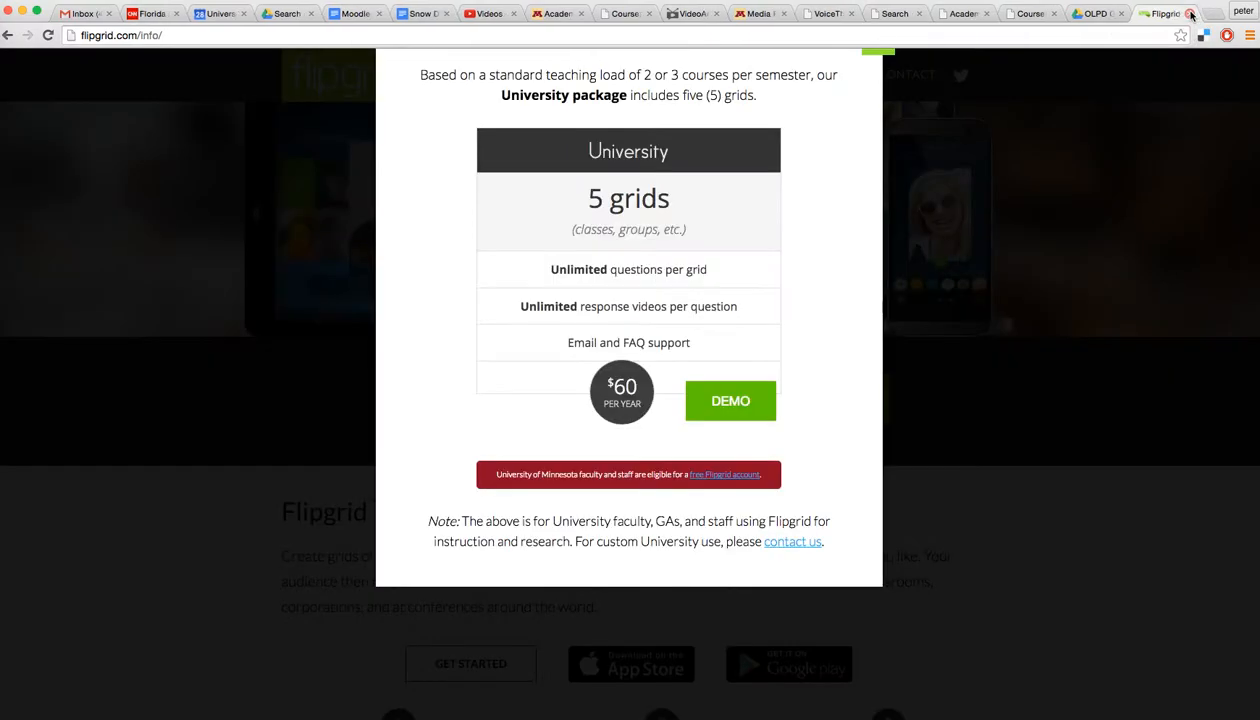
scroll(1000, 280, "up", 3)
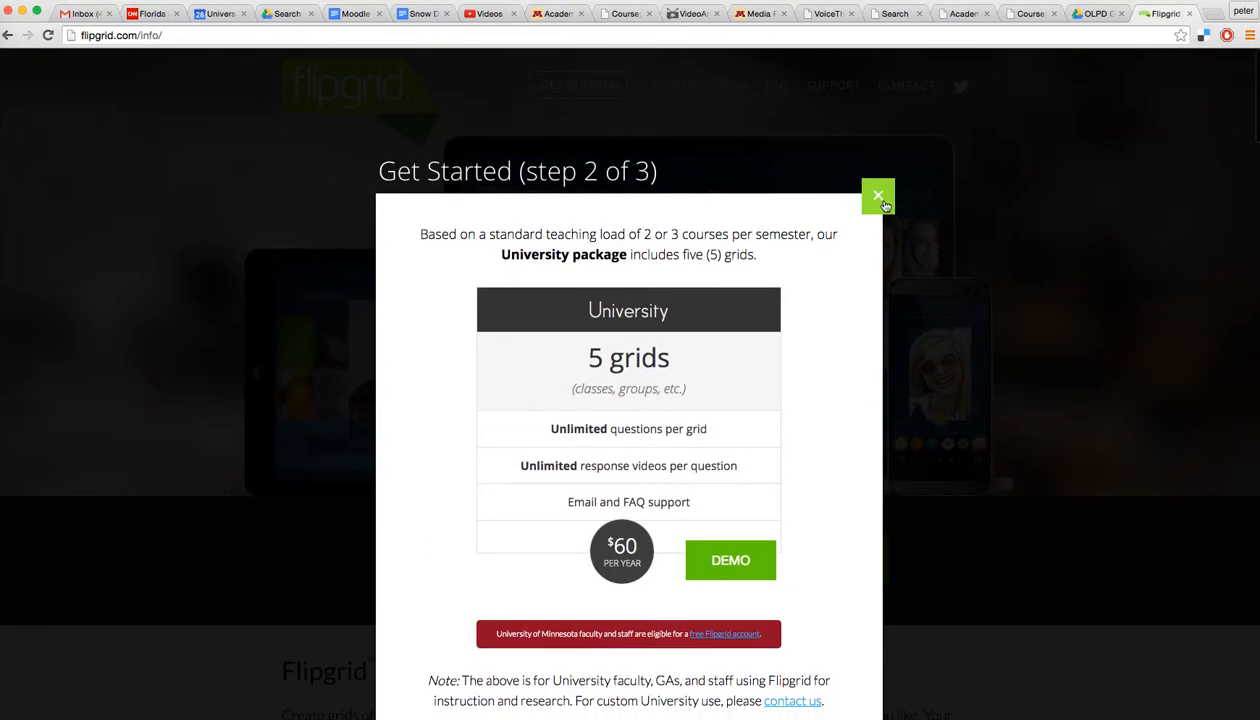
left_click(878, 197)
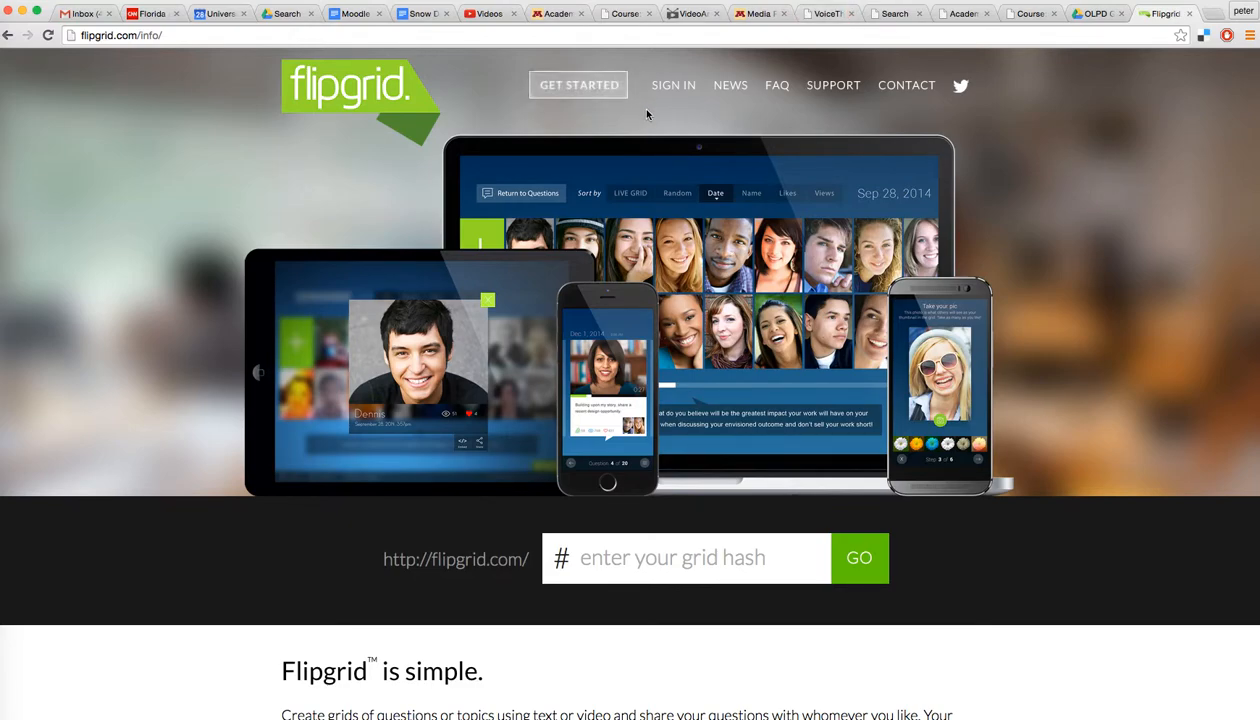
Step: Sign in with the suggested account e-mail and the account password
left_click(683, 88)
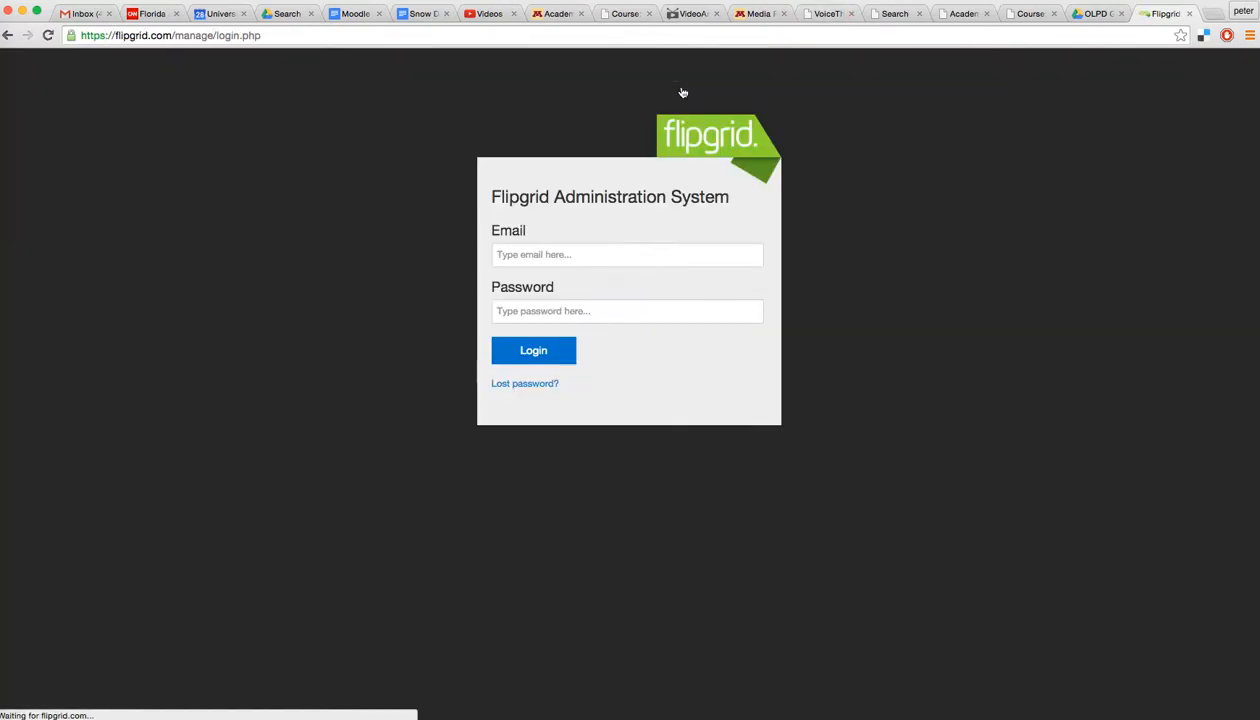
left_click(561, 254)
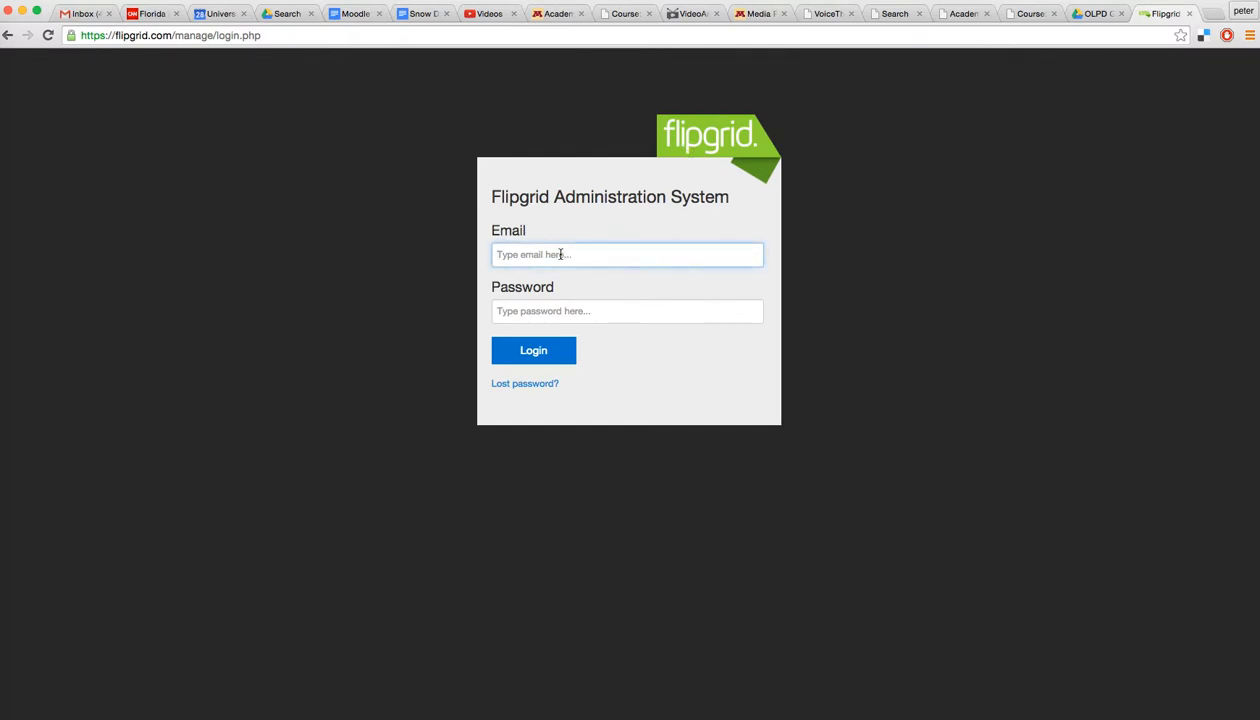
type("zimm")
key("Down")
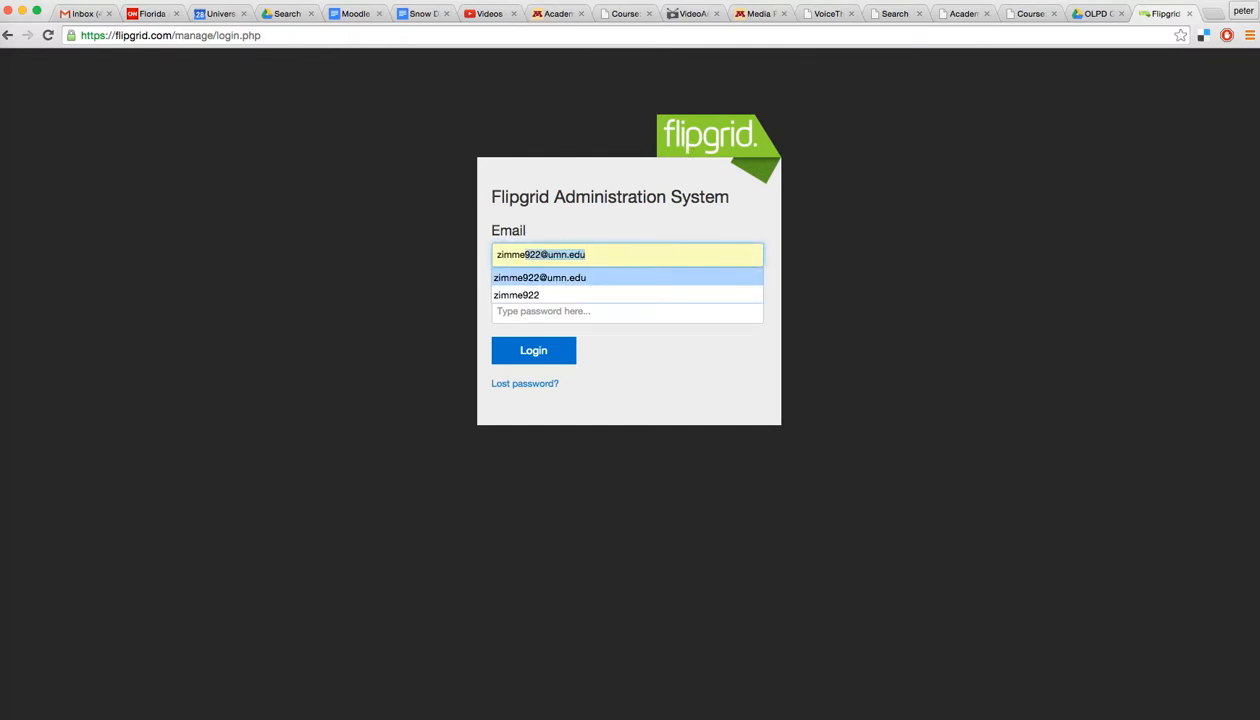
key("Return")
key("Tab")
type("•••••••••")
key("Return")
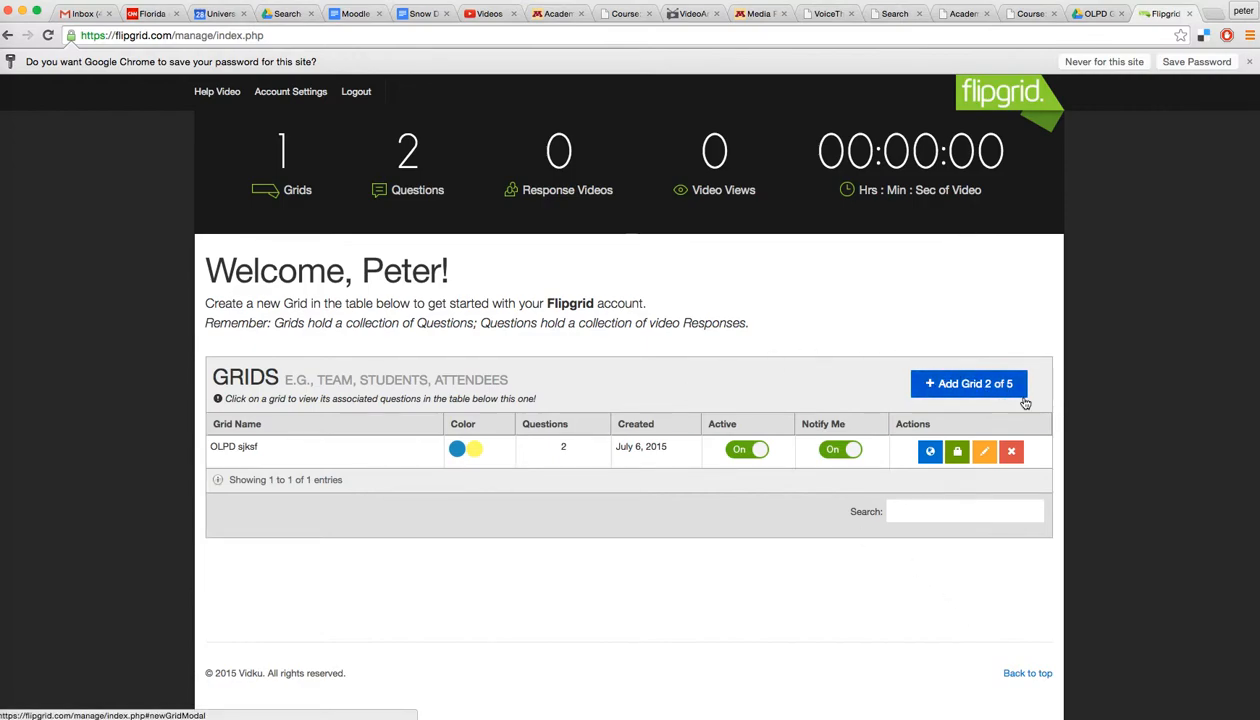
Step: Start a new grid and name it 'Test Grid'
left_click(957, 384)
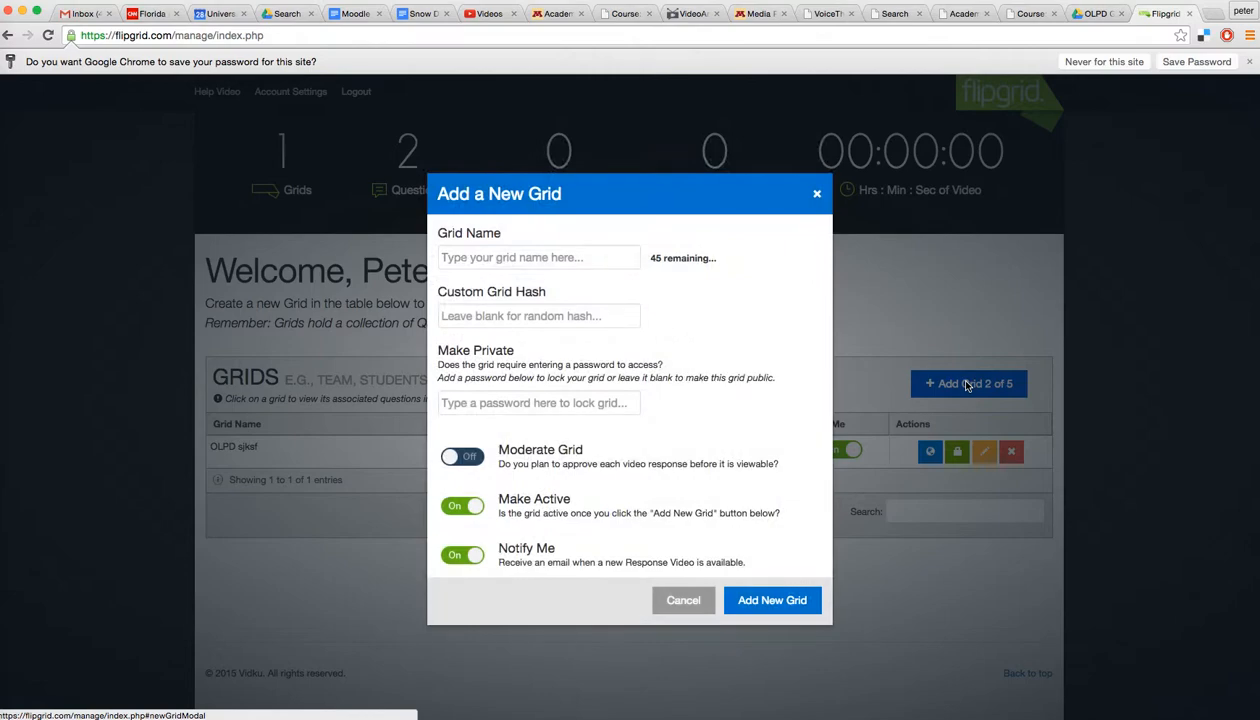
left_click(496, 260)
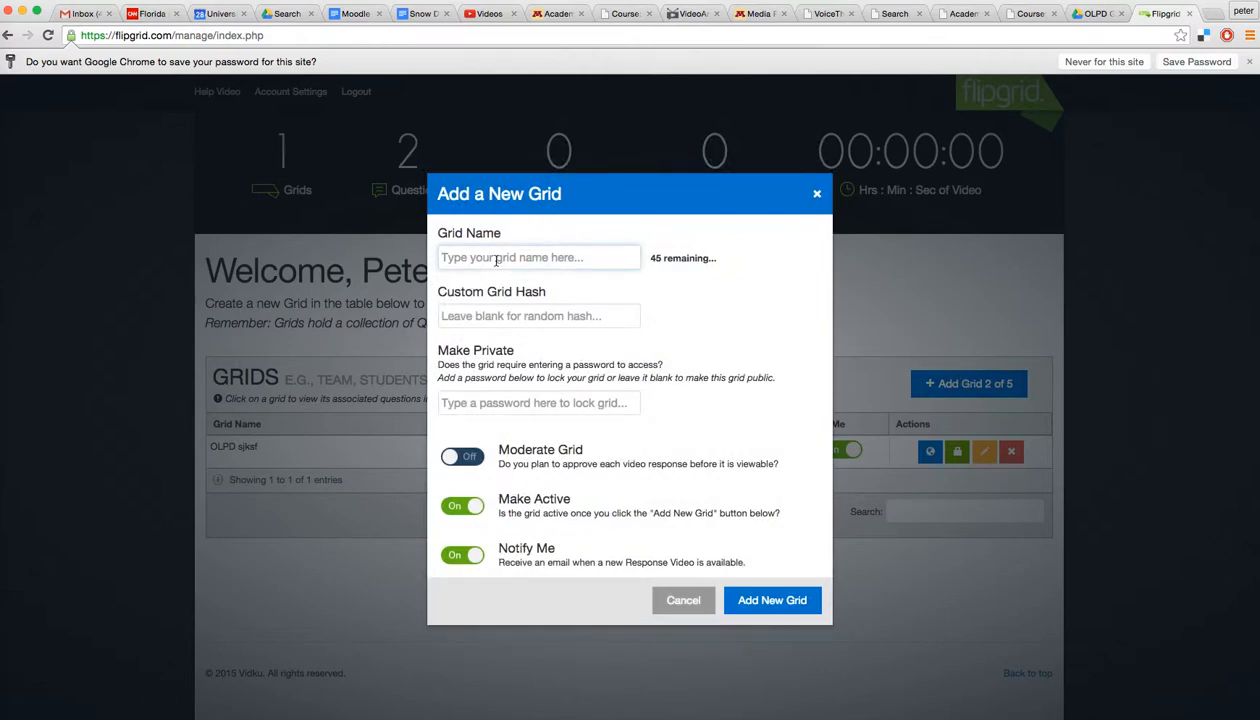
type("Test Grid")
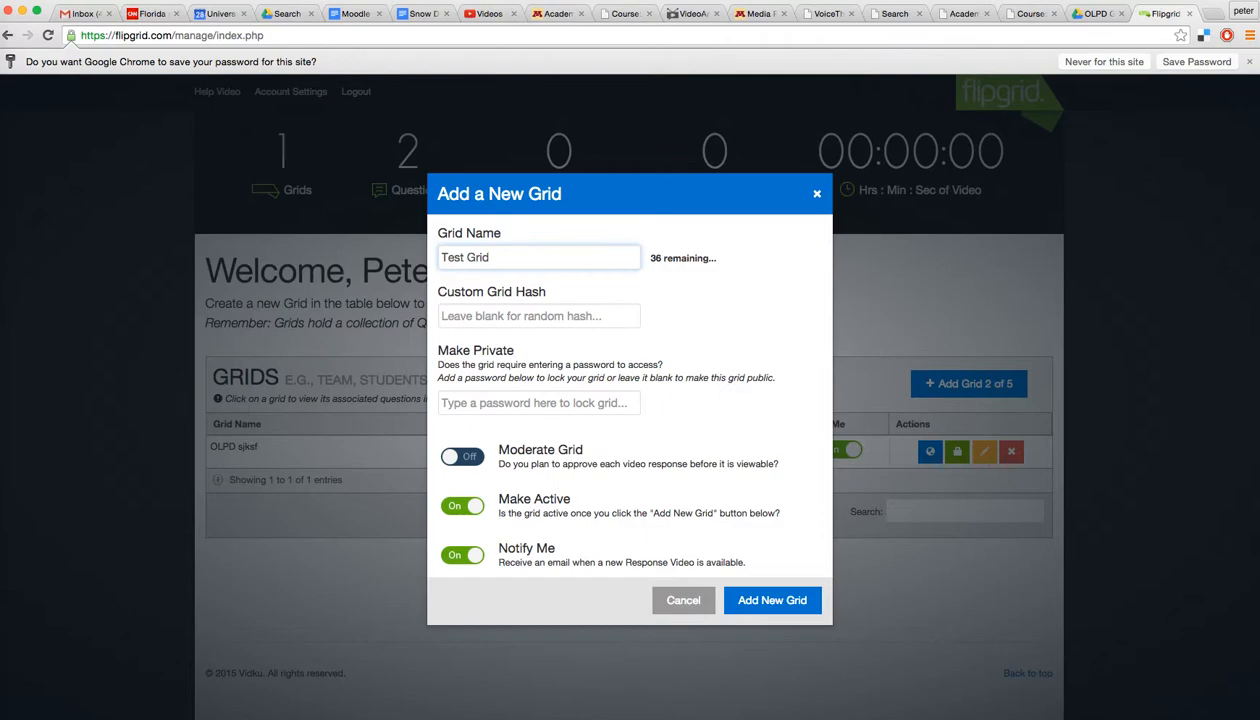
left_click(493, 316)
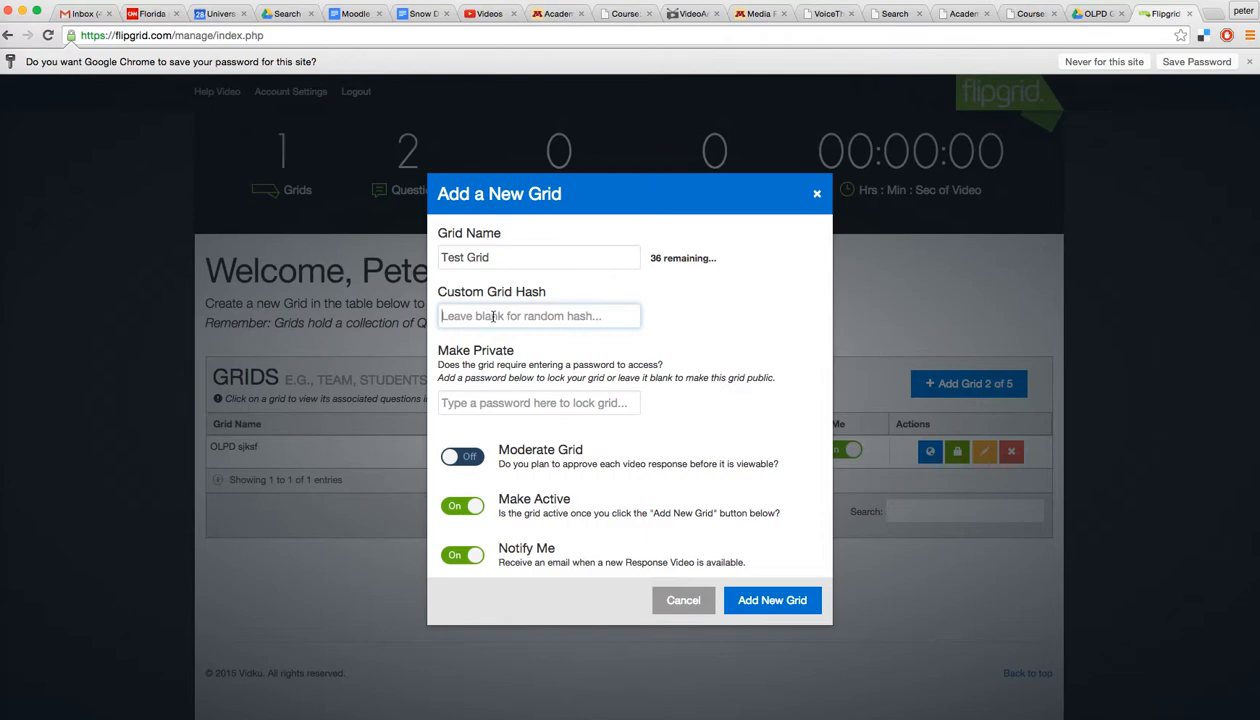
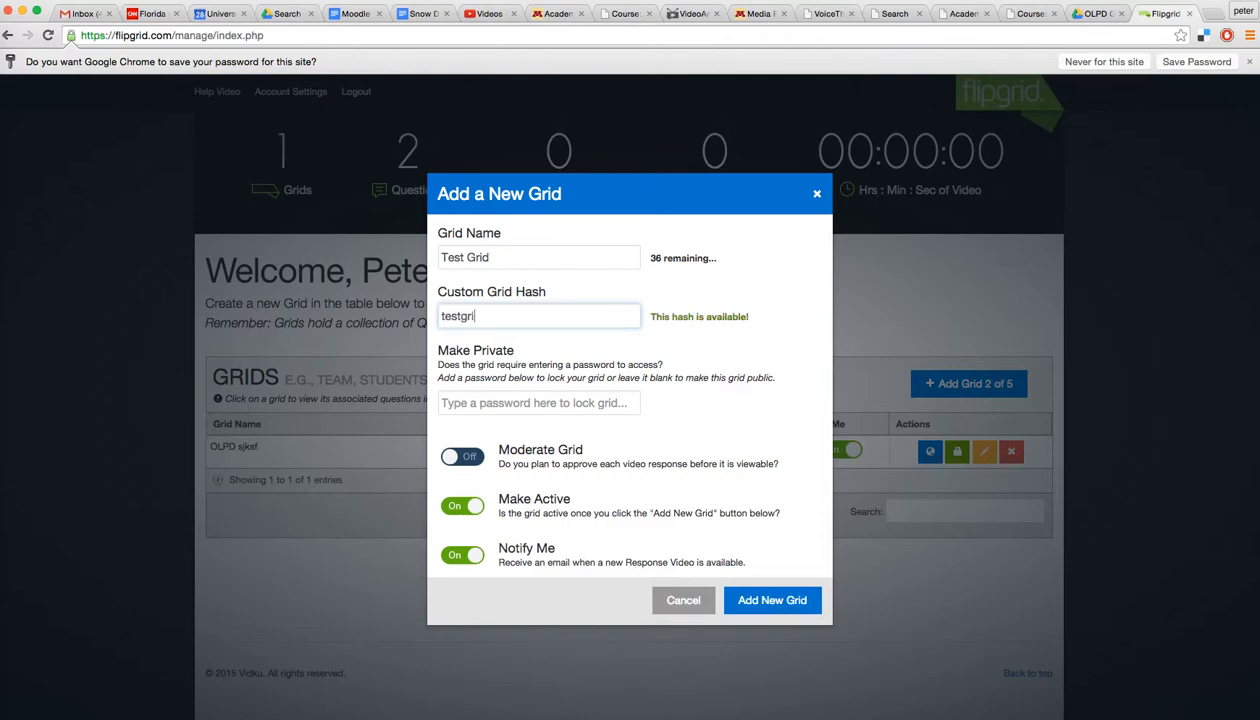
Step: Create Test Grid, open its empty question list, and begin a new question
left_click(763, 602)
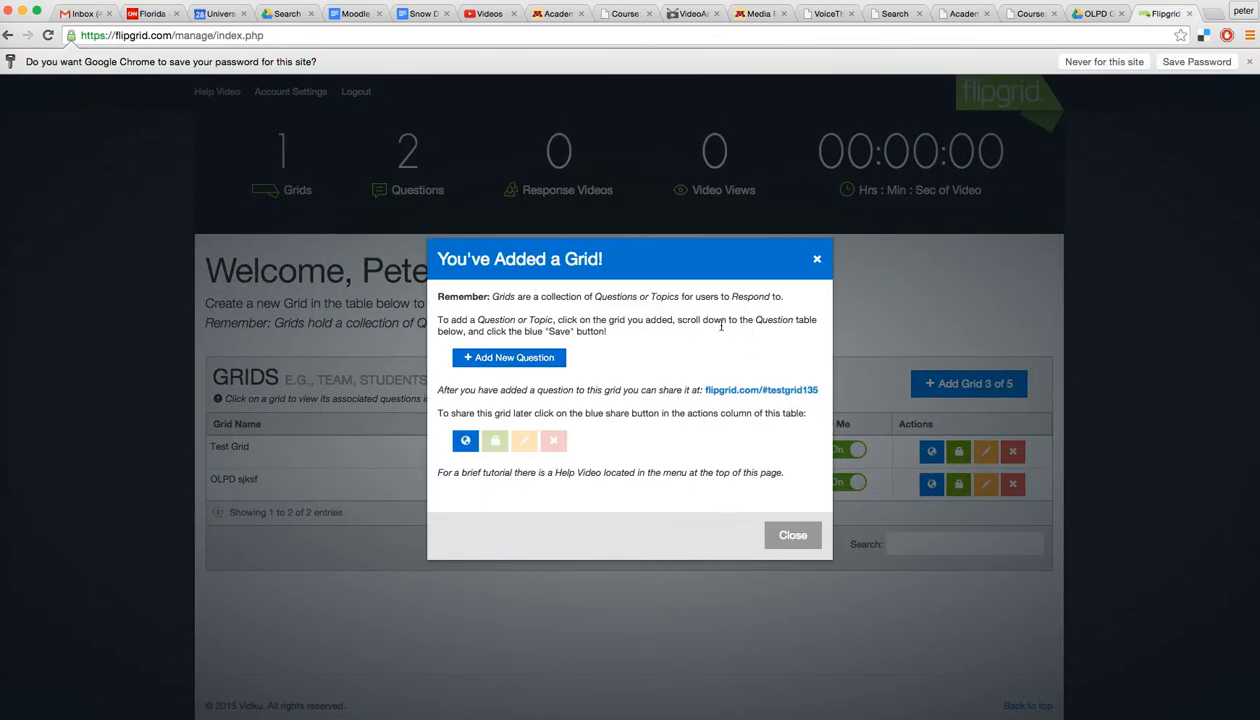
left_click(789, 542)
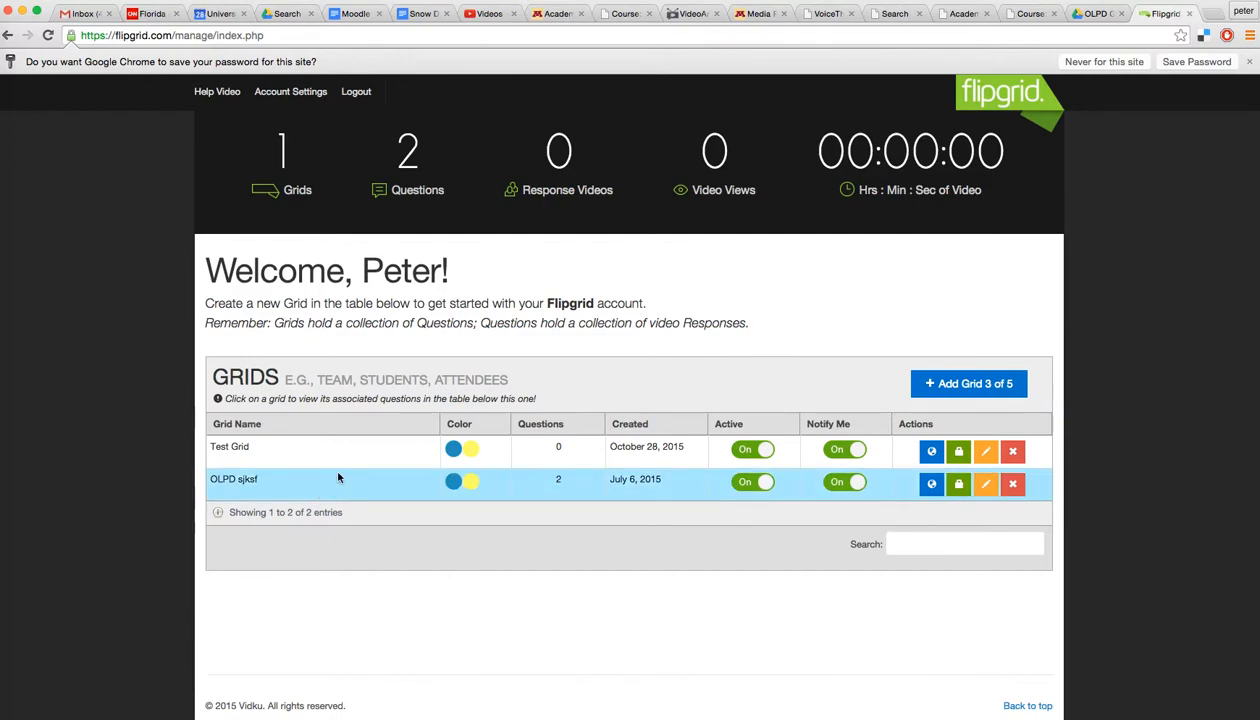
left_click(398, 454)
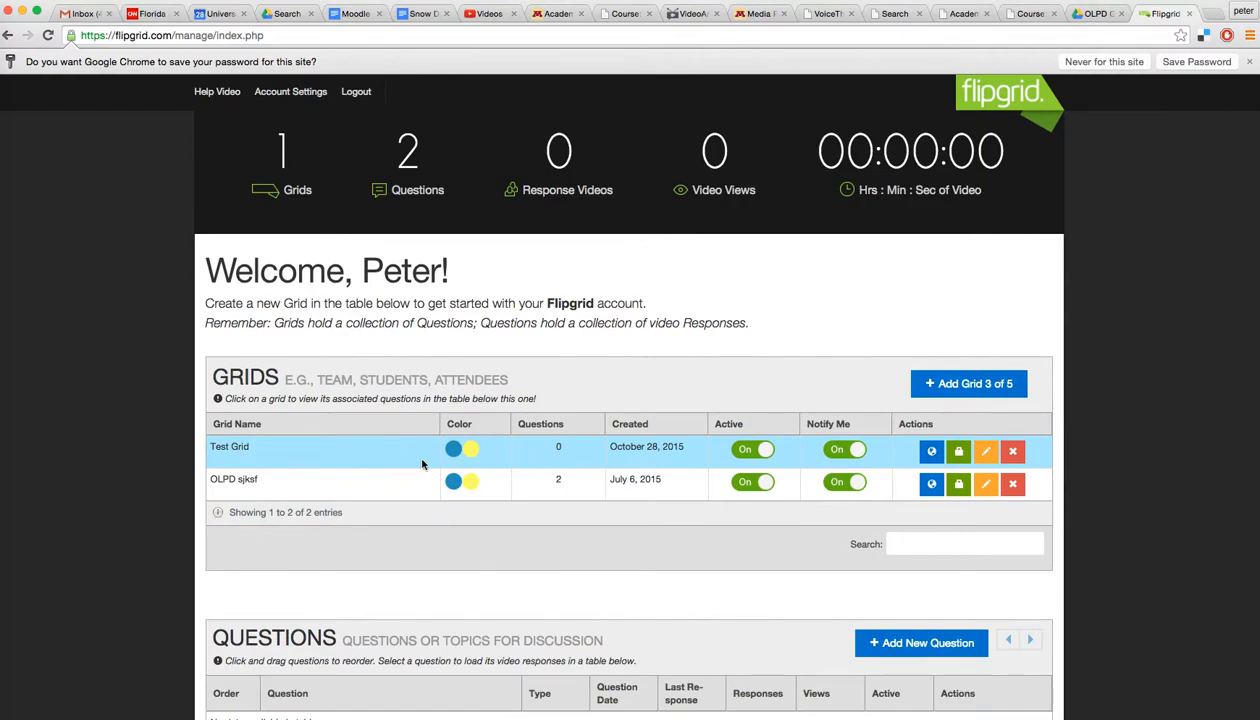
scroll(620, 547, "down", 2)
scroll(620, 547, "down", 3)
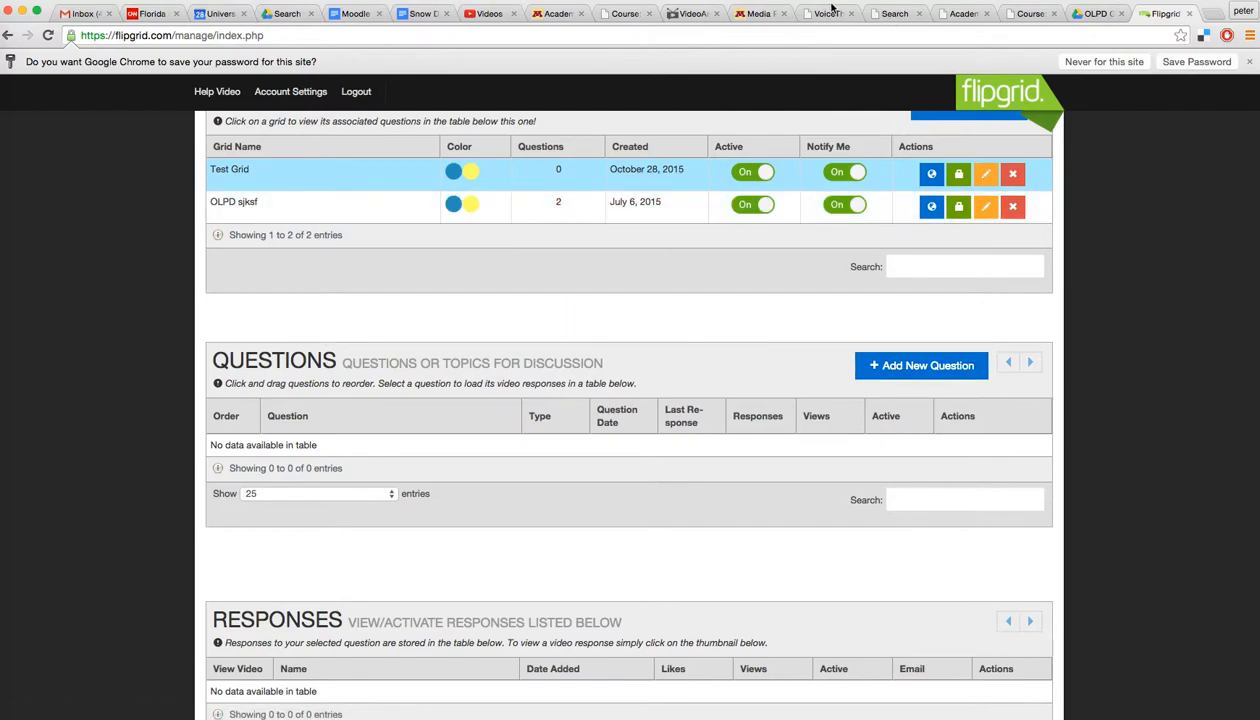
left_click(915, 368)
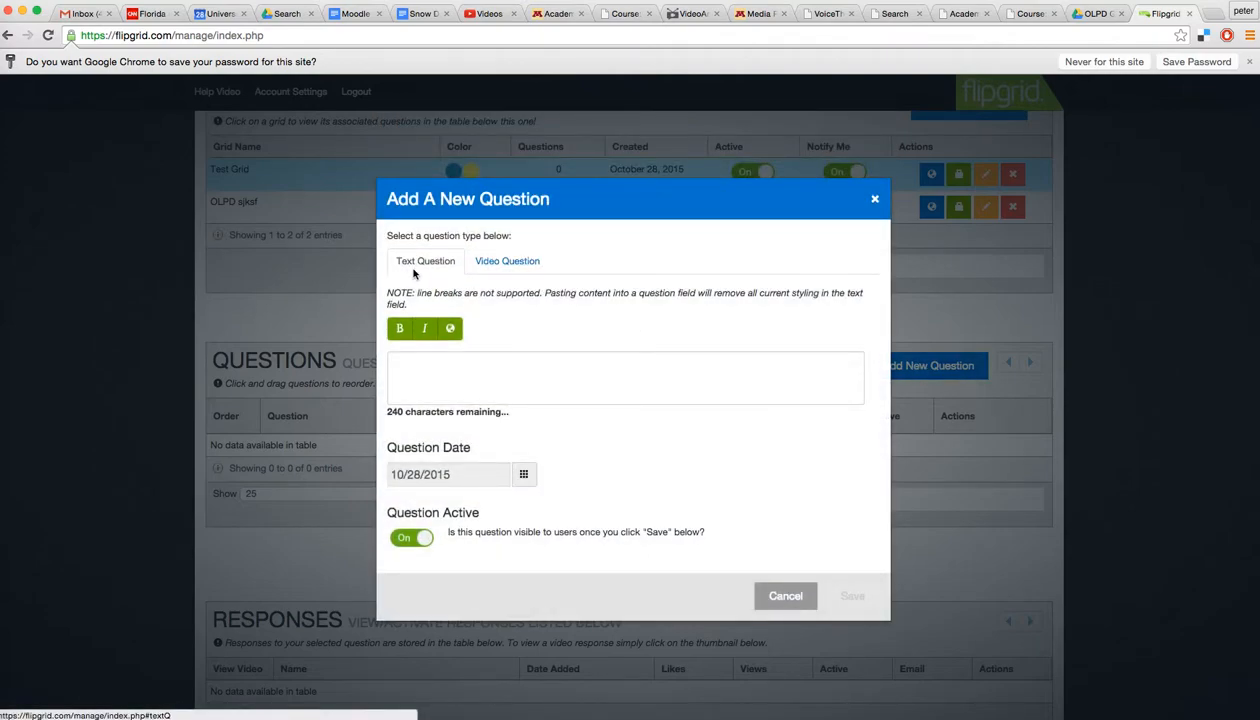
Step: Make it a video question, allow camera access, and take the thumbnail photo, retaking it once
left_click(518, 264)
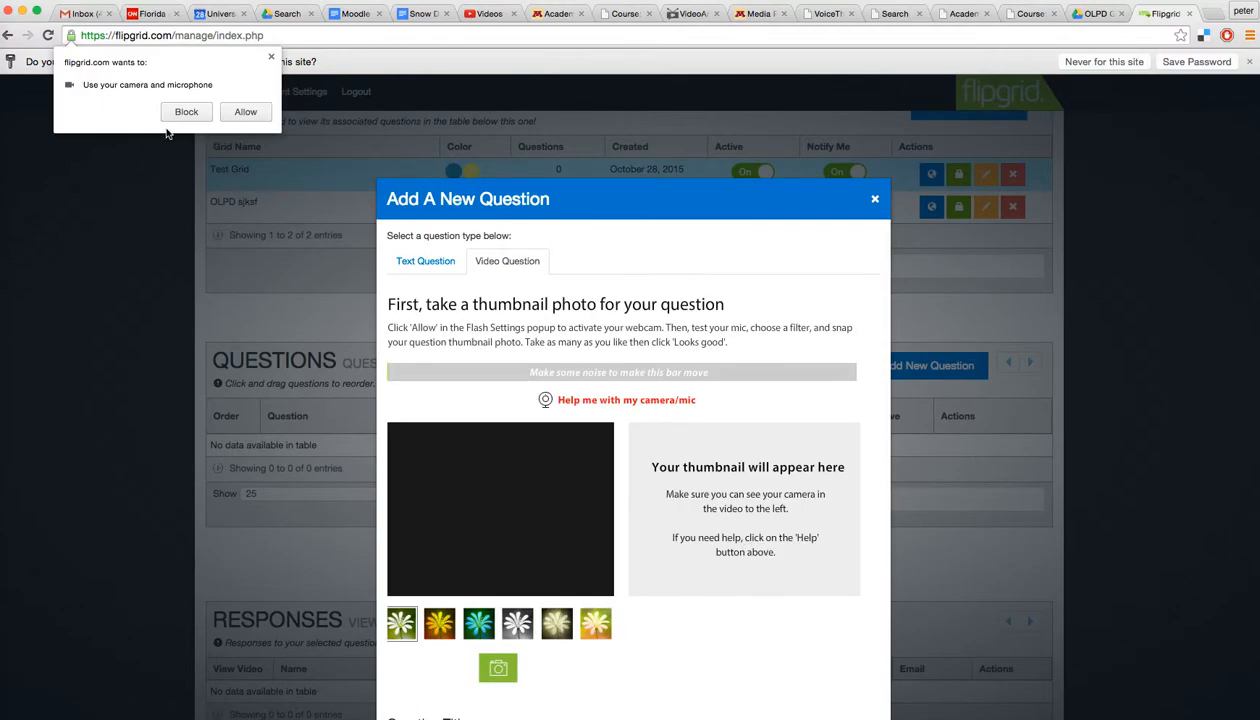
left_click(246, 112)
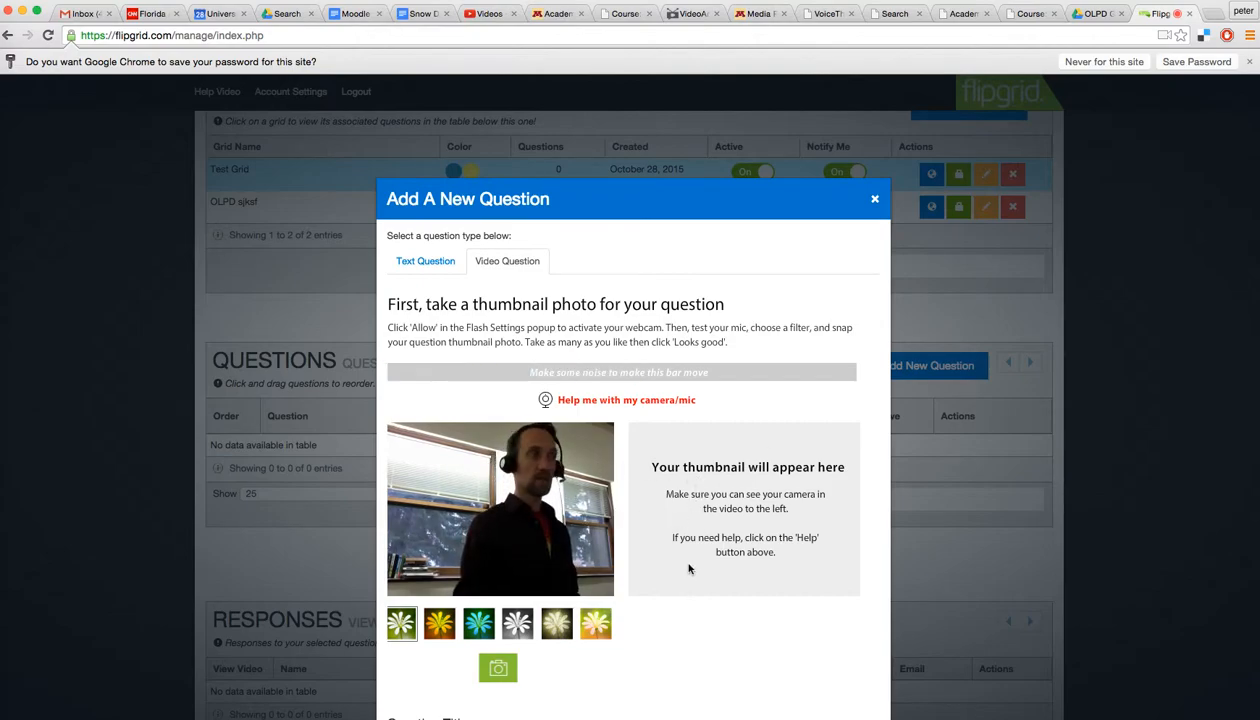
left_click(505, 676)
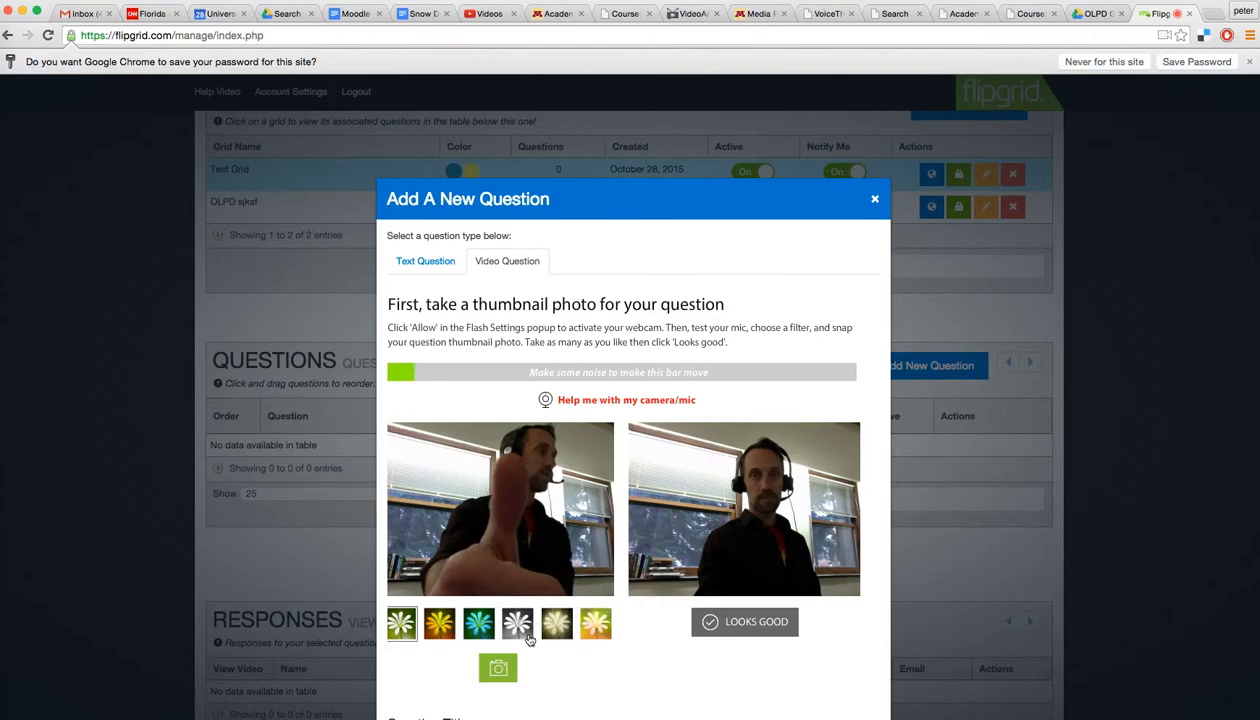
left_click(505, 665)
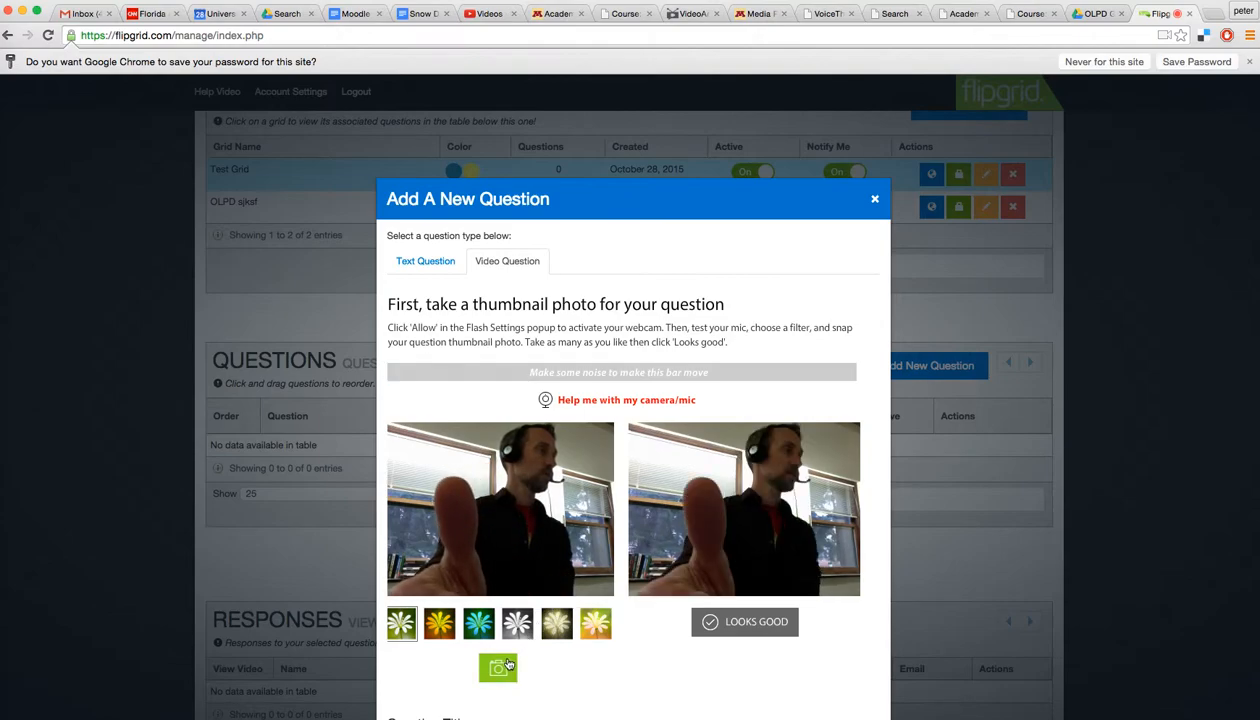
left_click(745, 622)
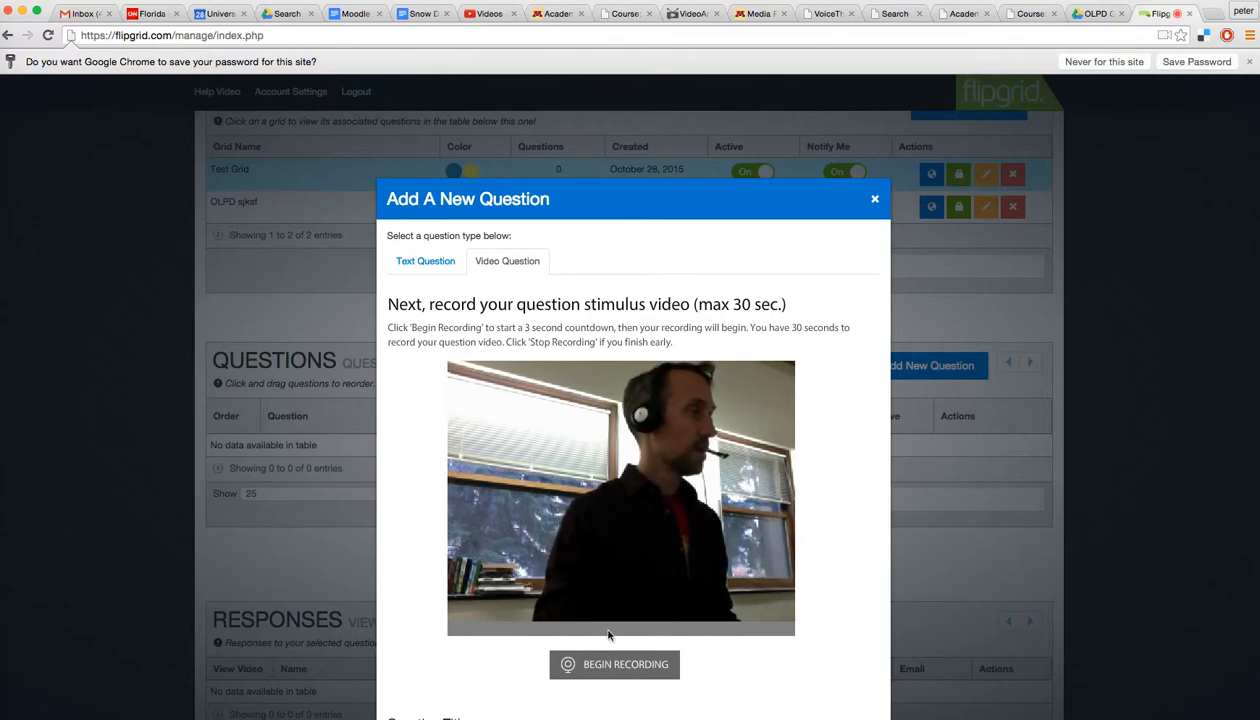
Step: Record a short question video and save it titled 'test title'
left_click(632, 669)
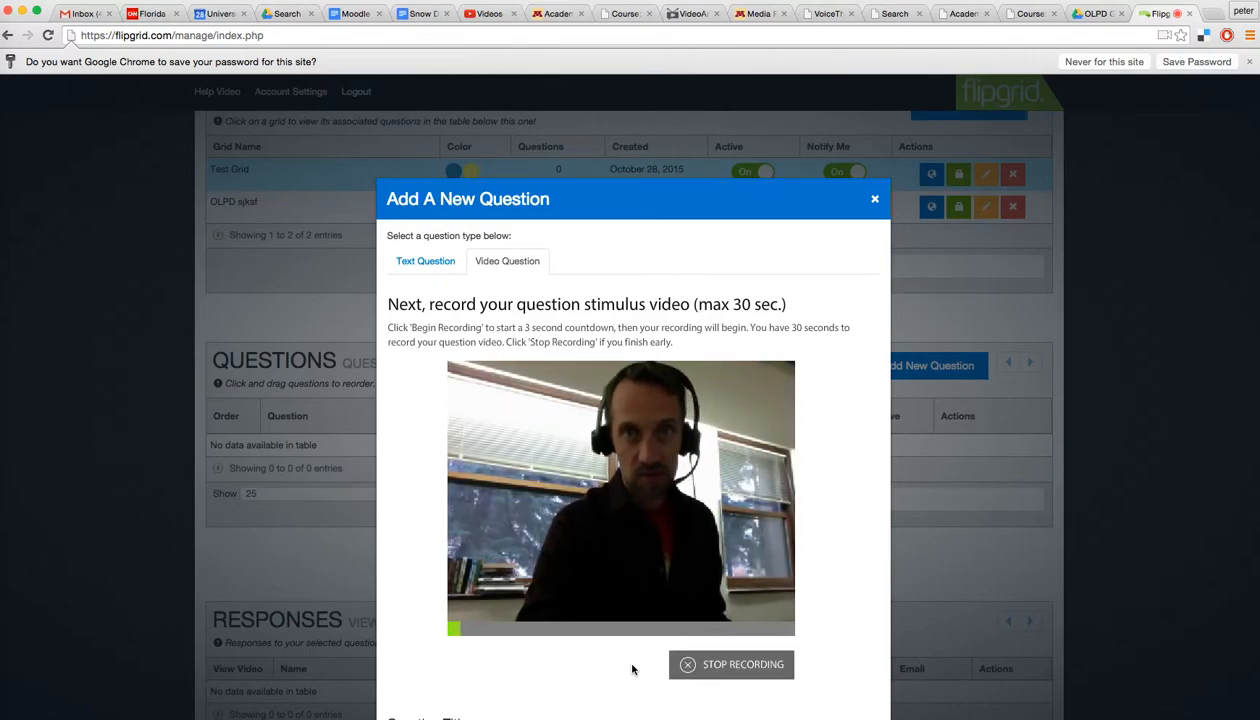
left_click(727, 667)
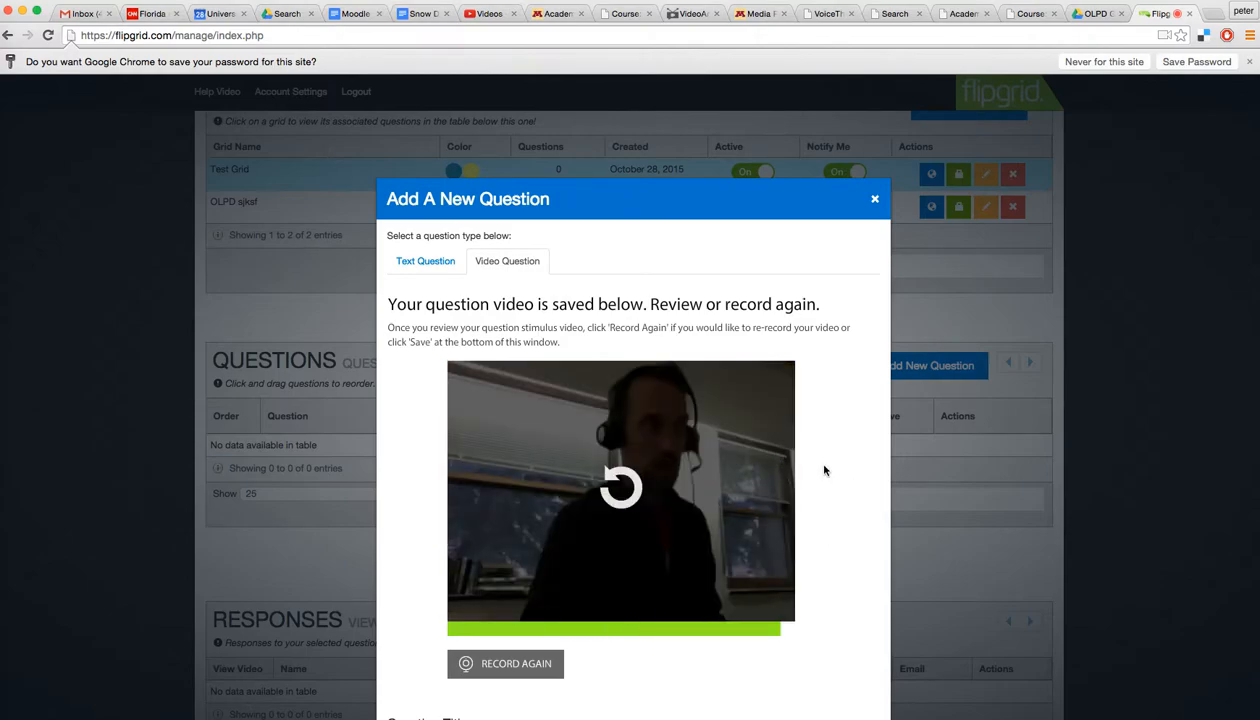
scroll(810, 465, "down", 3)
scroll(683, 582, "down", 3)
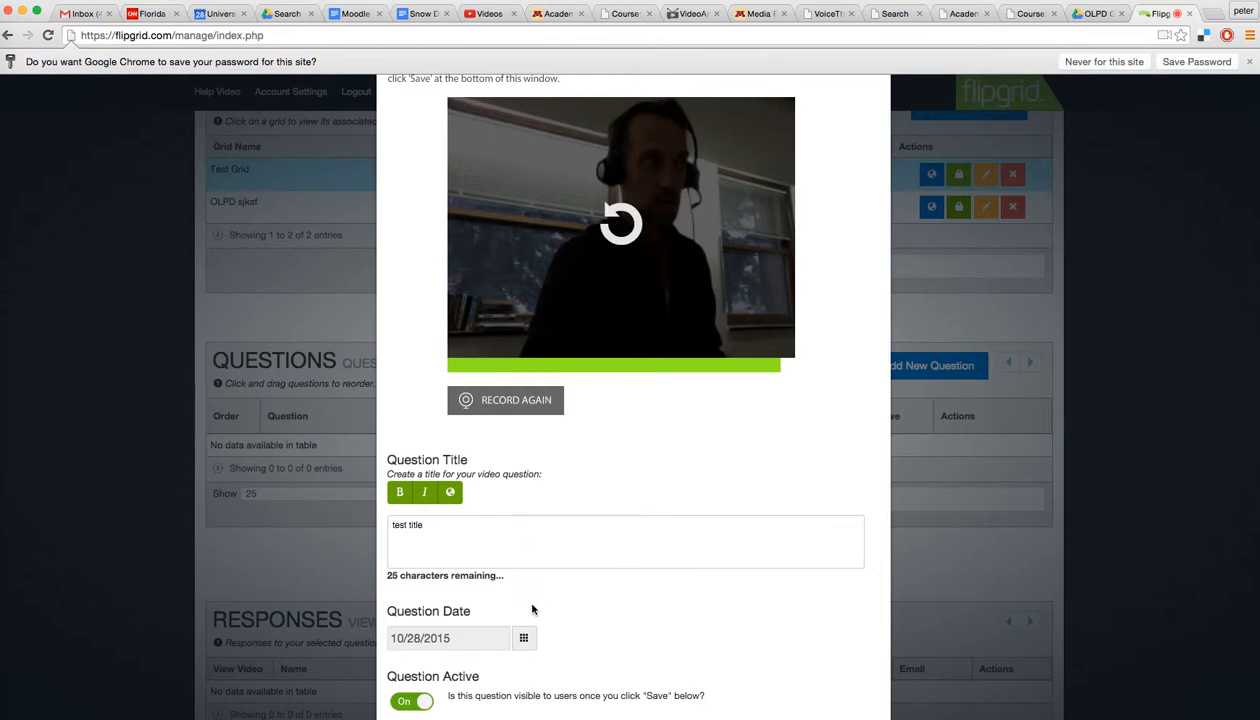
scroll(638, 604, "down", 2)
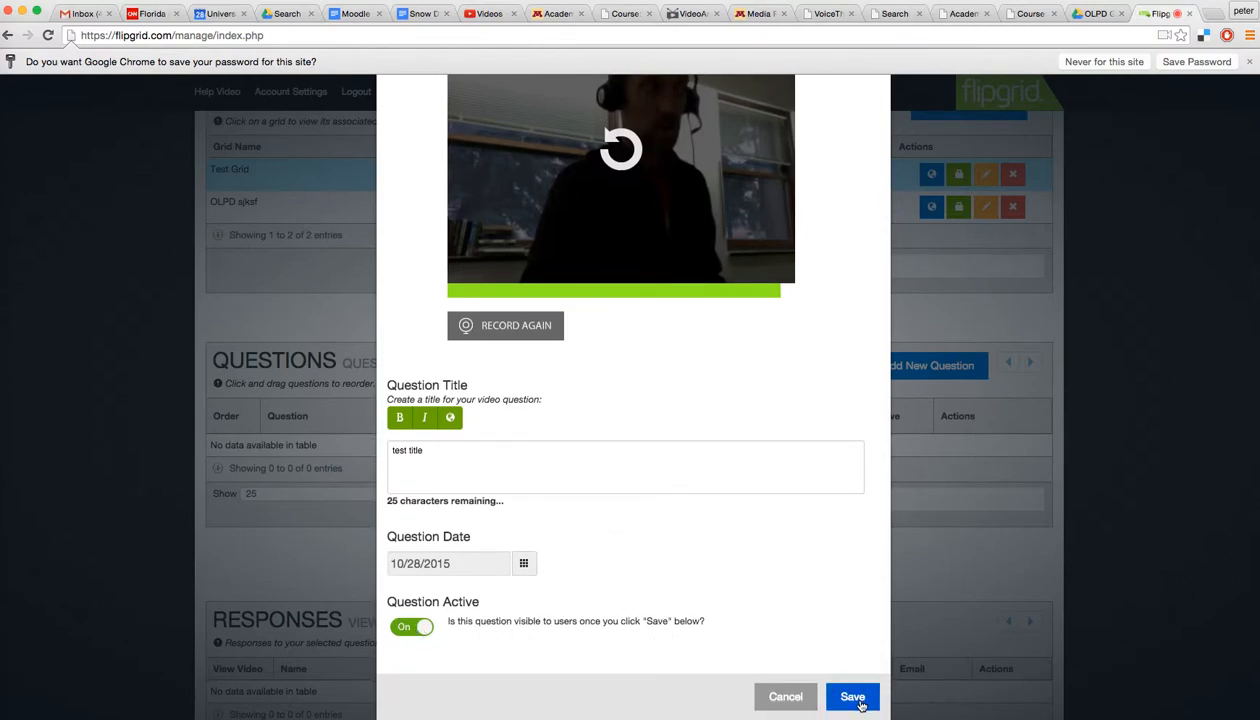
scroll(790, 557, "up", 5)
scroll(790, 557, "down", 5)
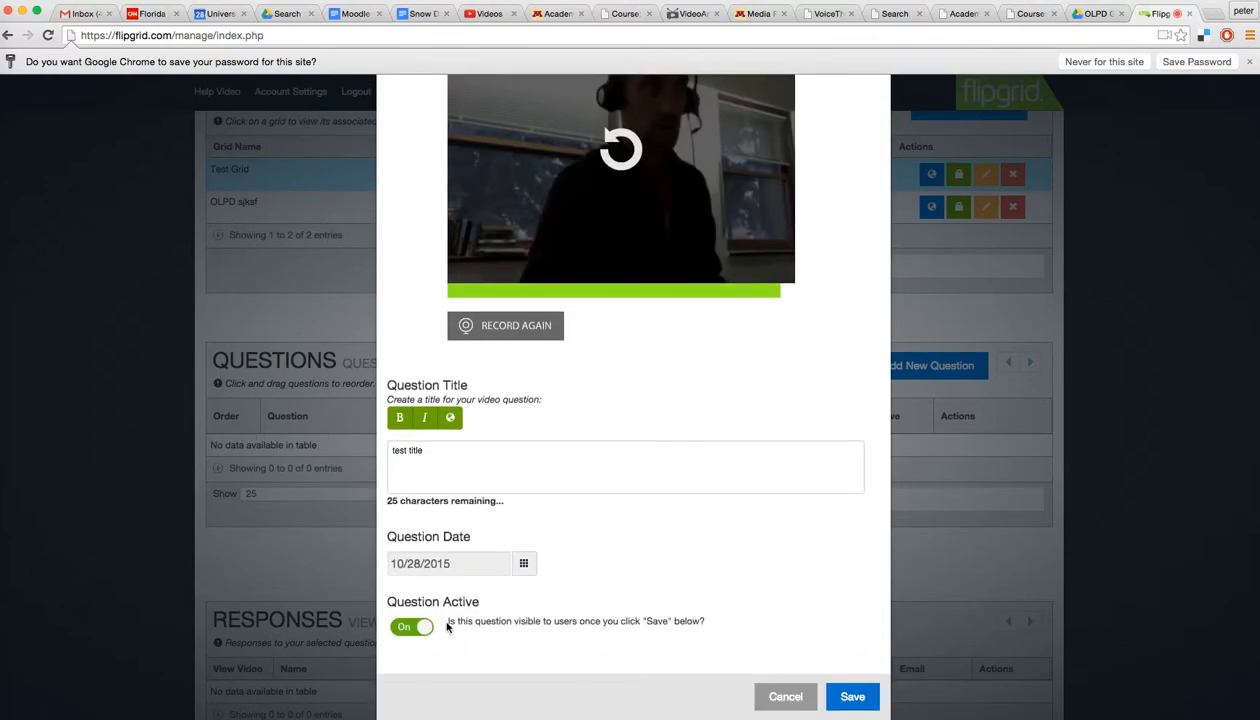
left_click(853, 697)
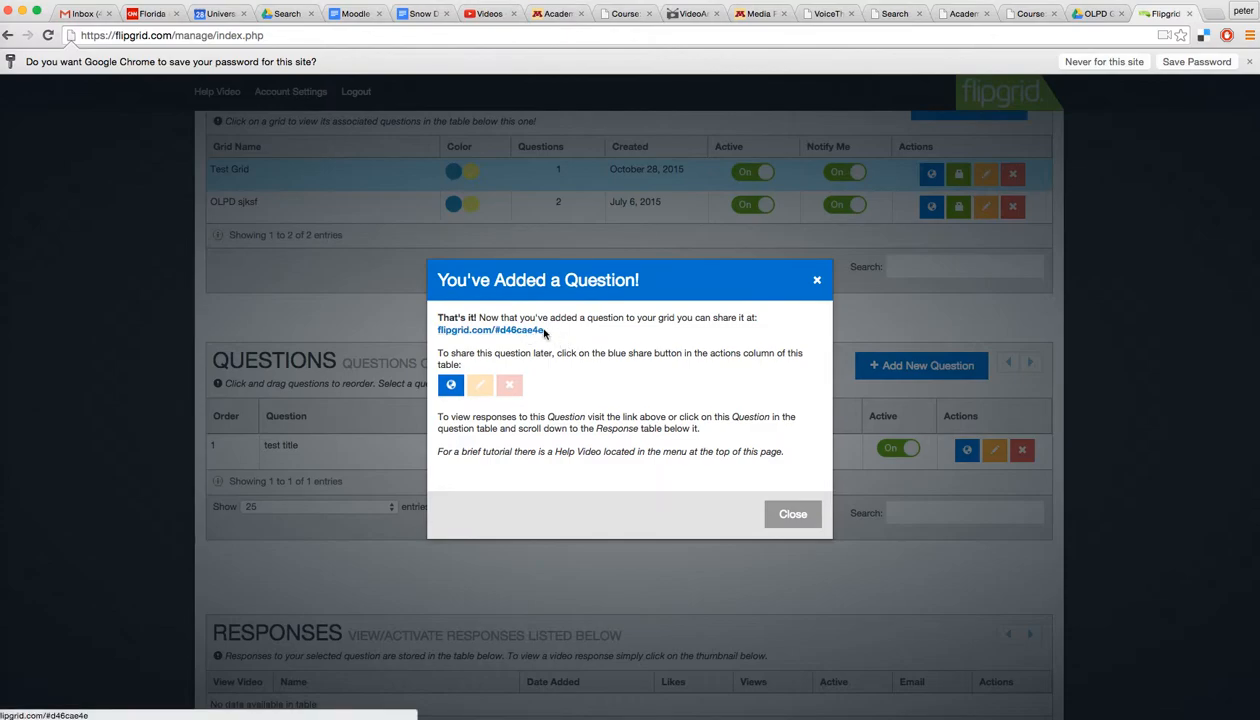
left_click(792, 515)
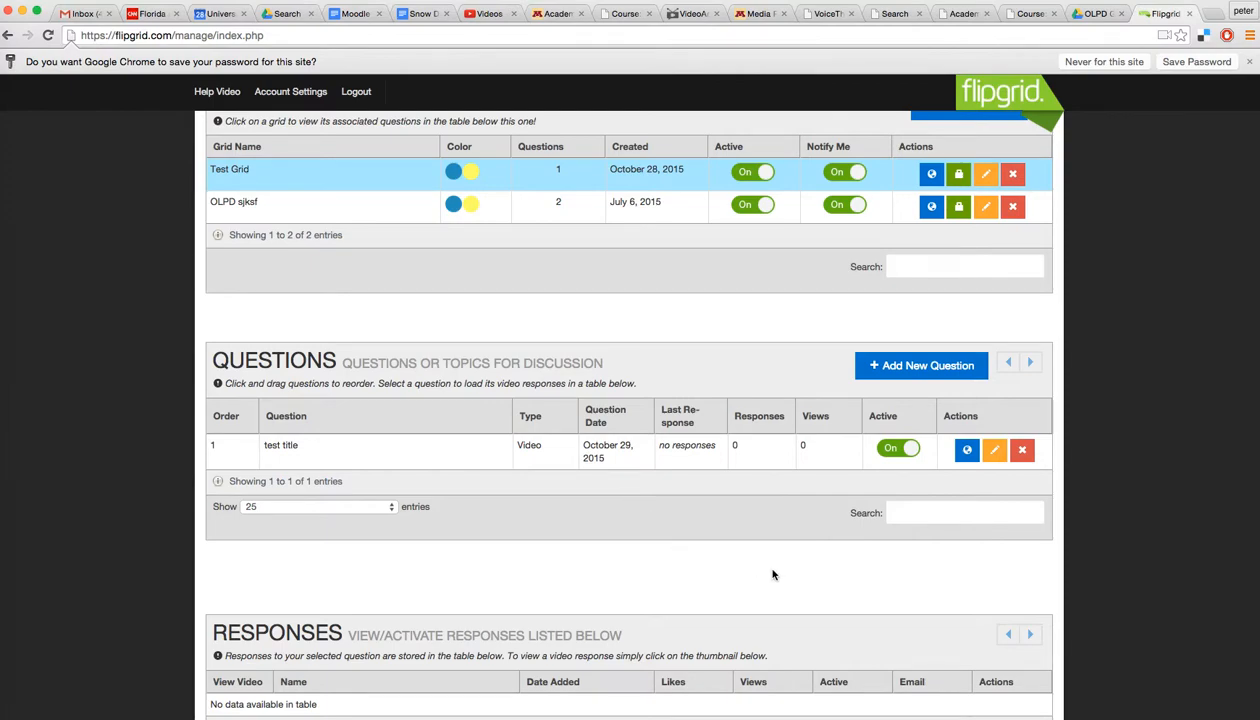
scroll(772, 574, "down", 2)
scroll(772, 576, "up", 2)
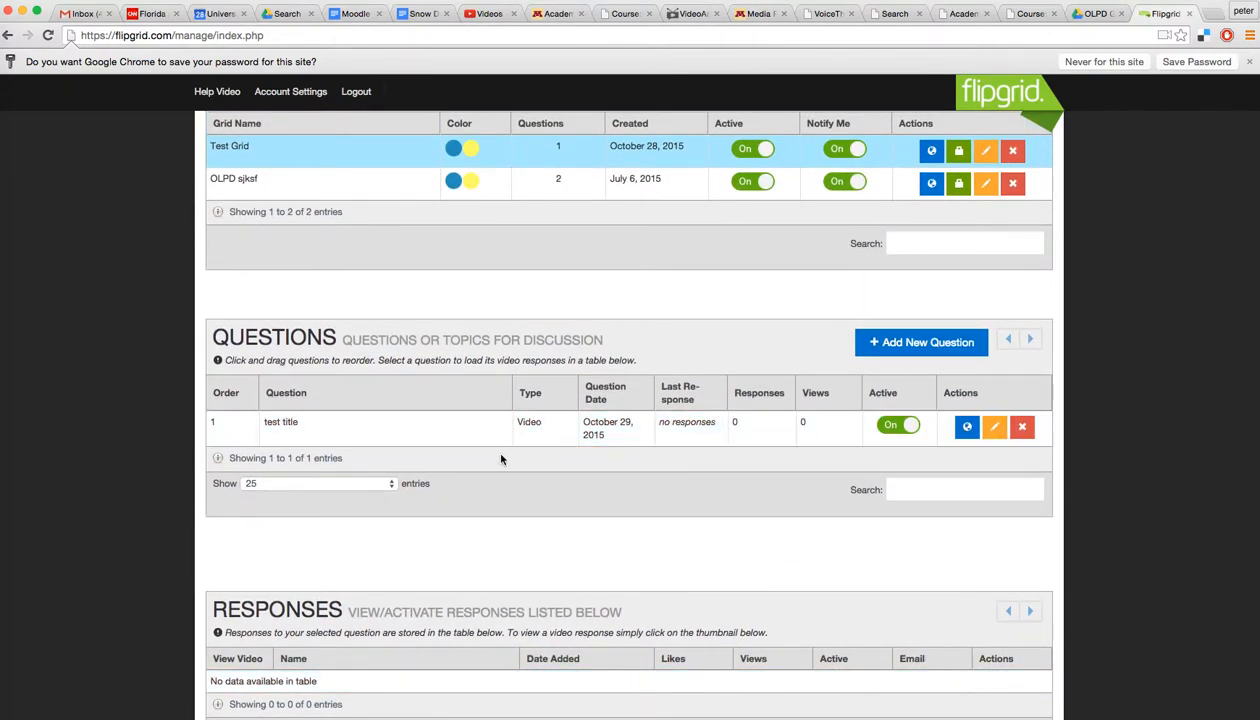
left_click(967, 428)
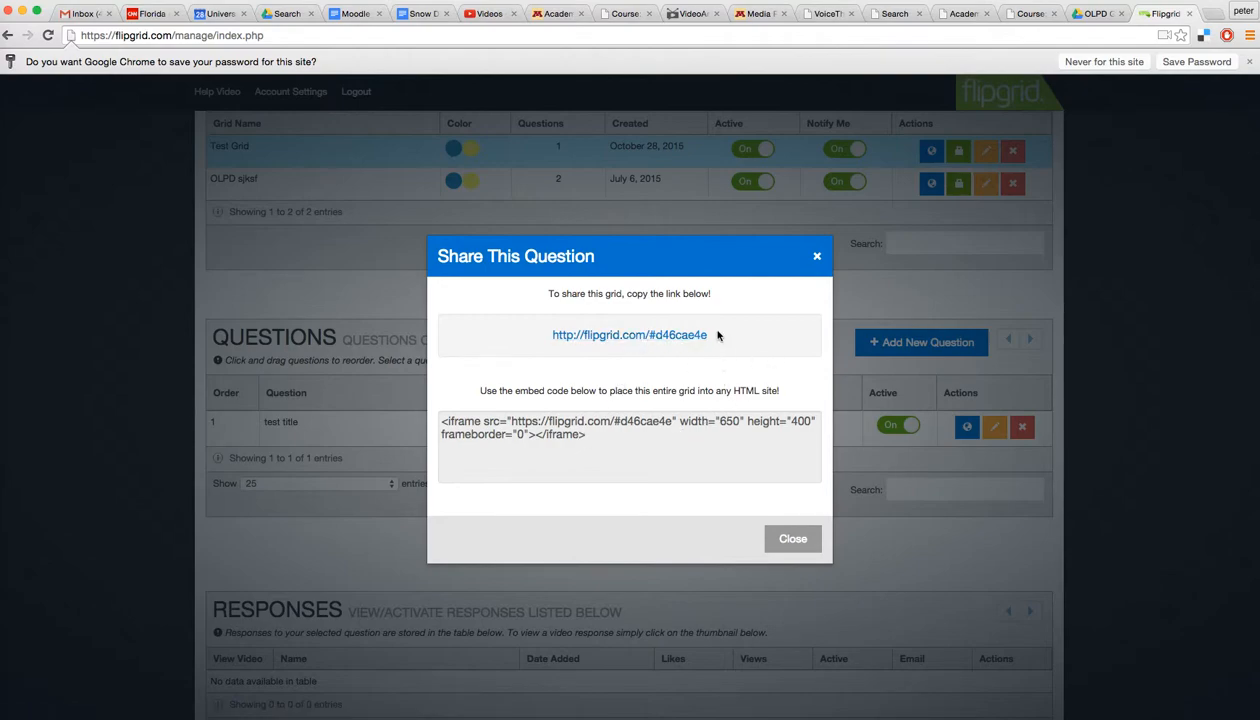
left_click(590, 443)
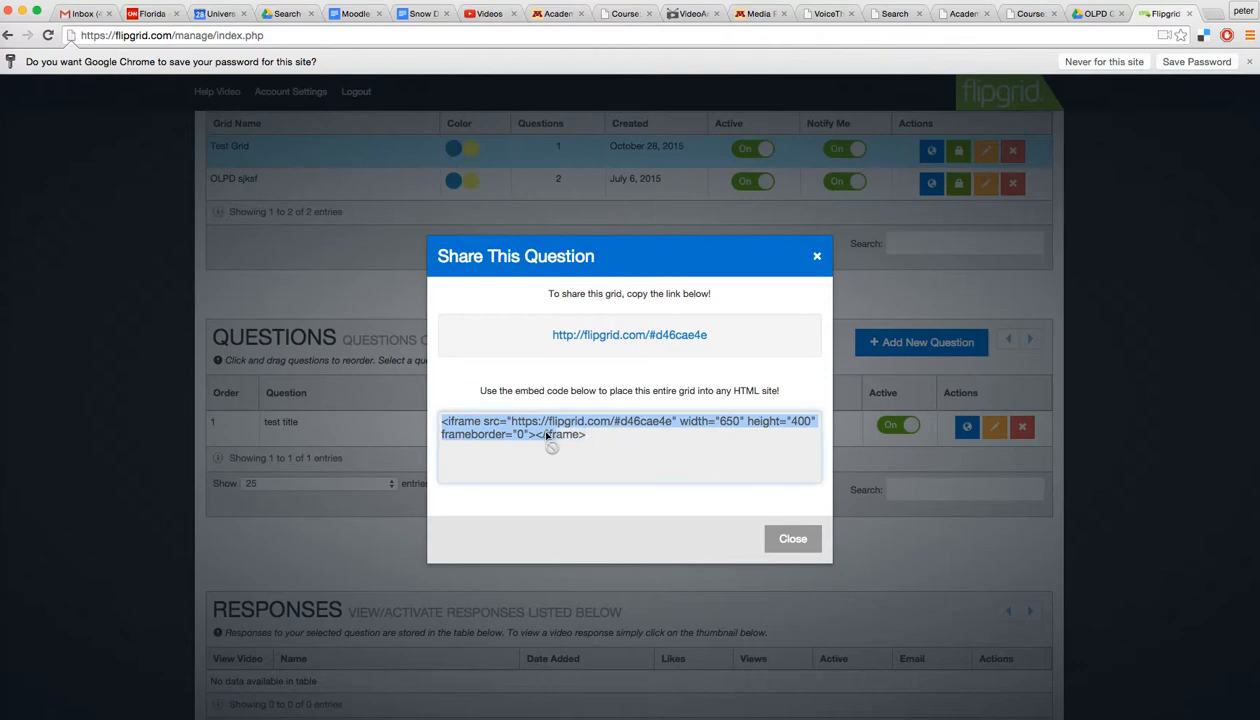
left_click(729, 351)
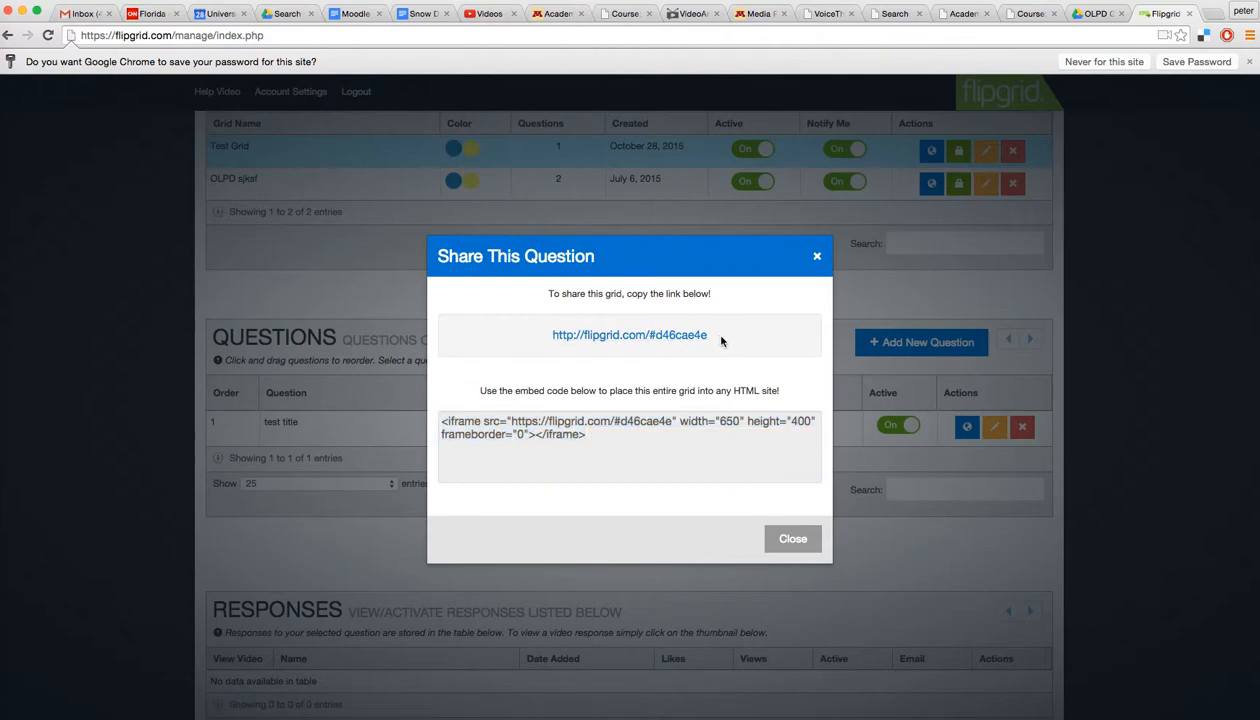
left_click_drag(717, 343, 572, 322)
key("ctrl+c")
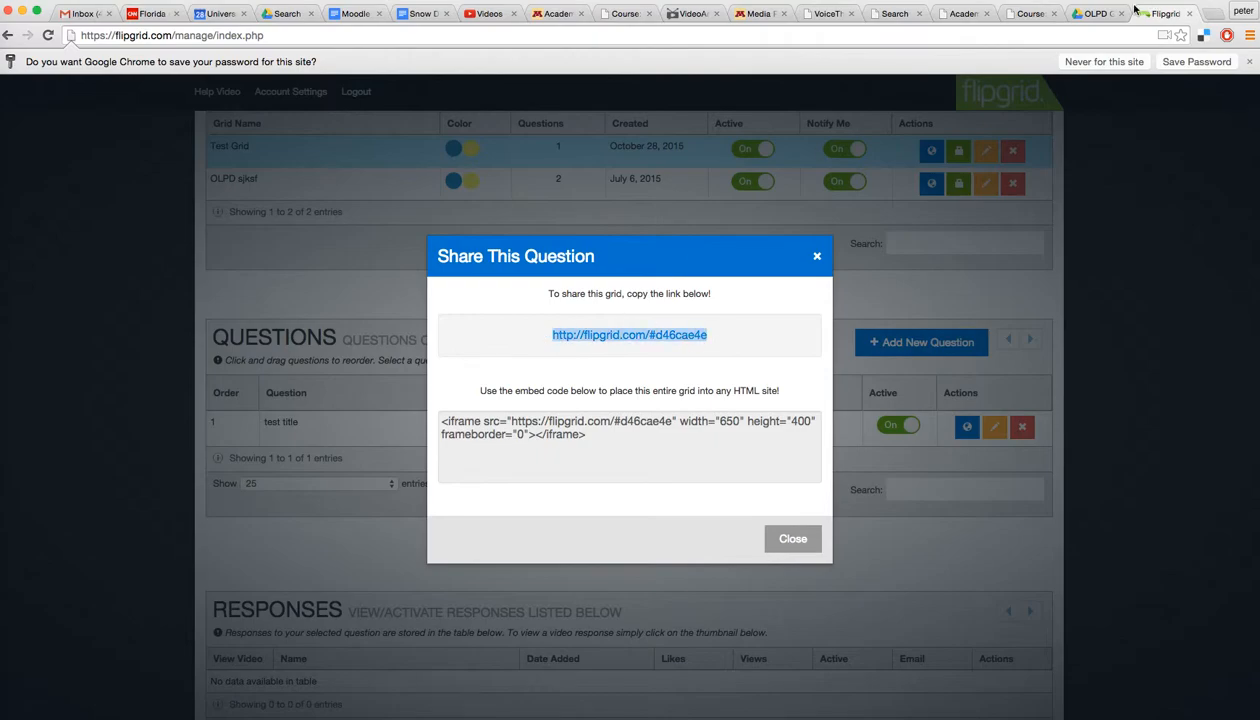
left_click(1036, 13)
Step: Start adding a new URL resource to the course's opening section
scroll(842, 450, "down", 5)
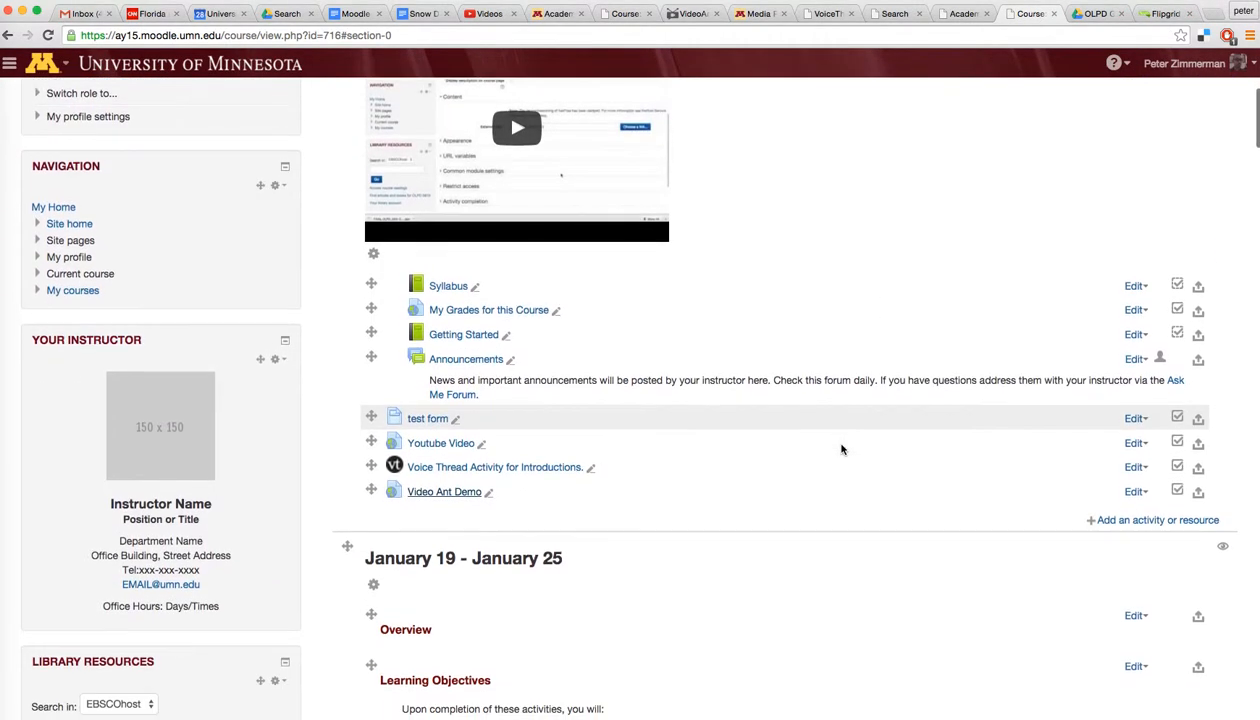
left_click(1124, 520)
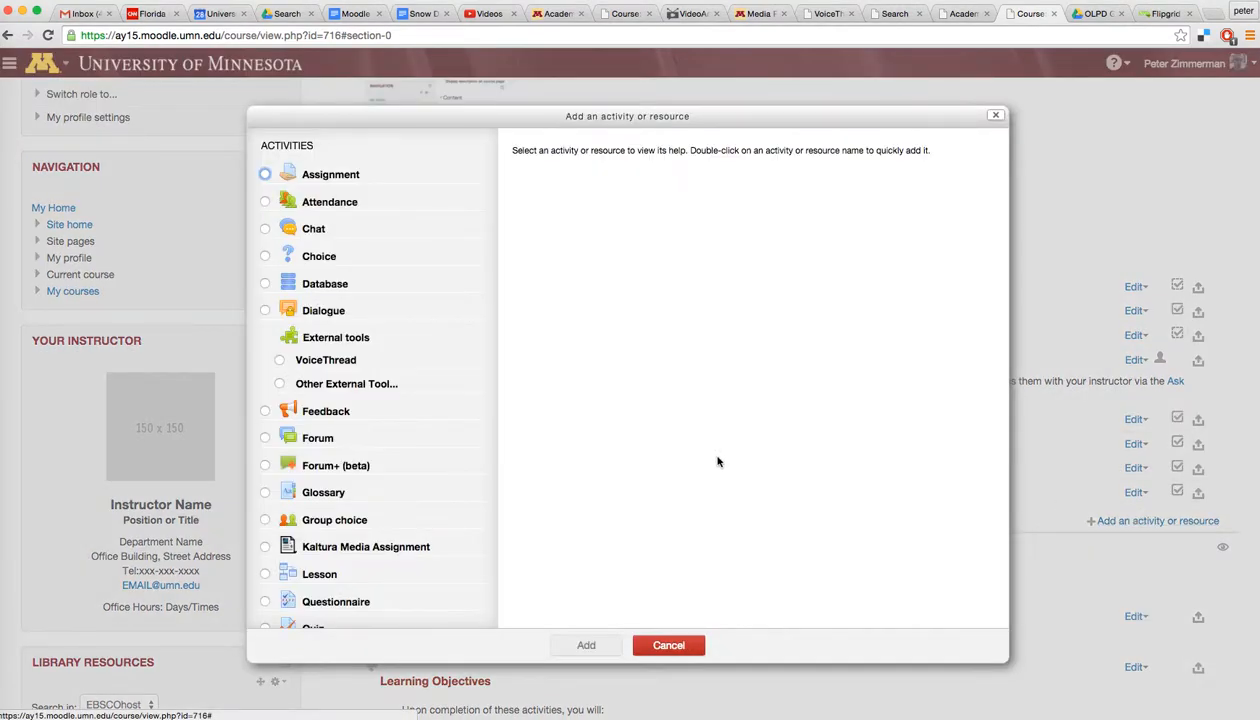
scroll(363, 240, "down", 5)
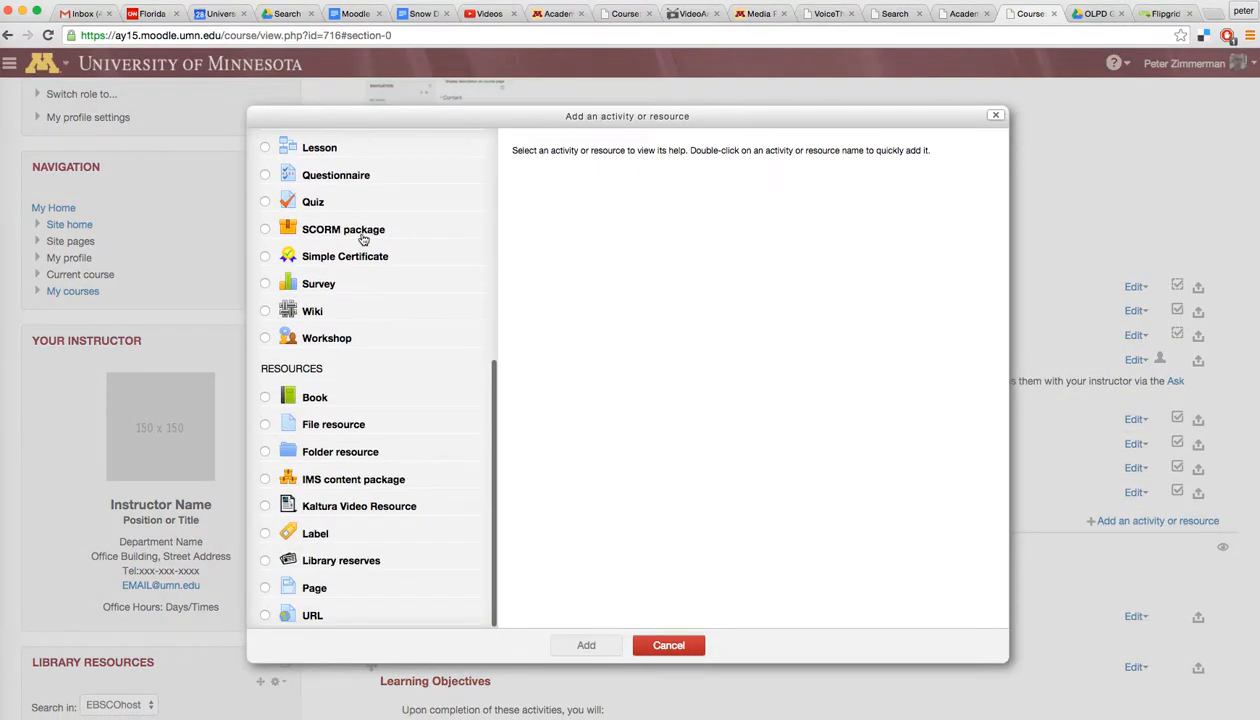
left_click(302, 617)
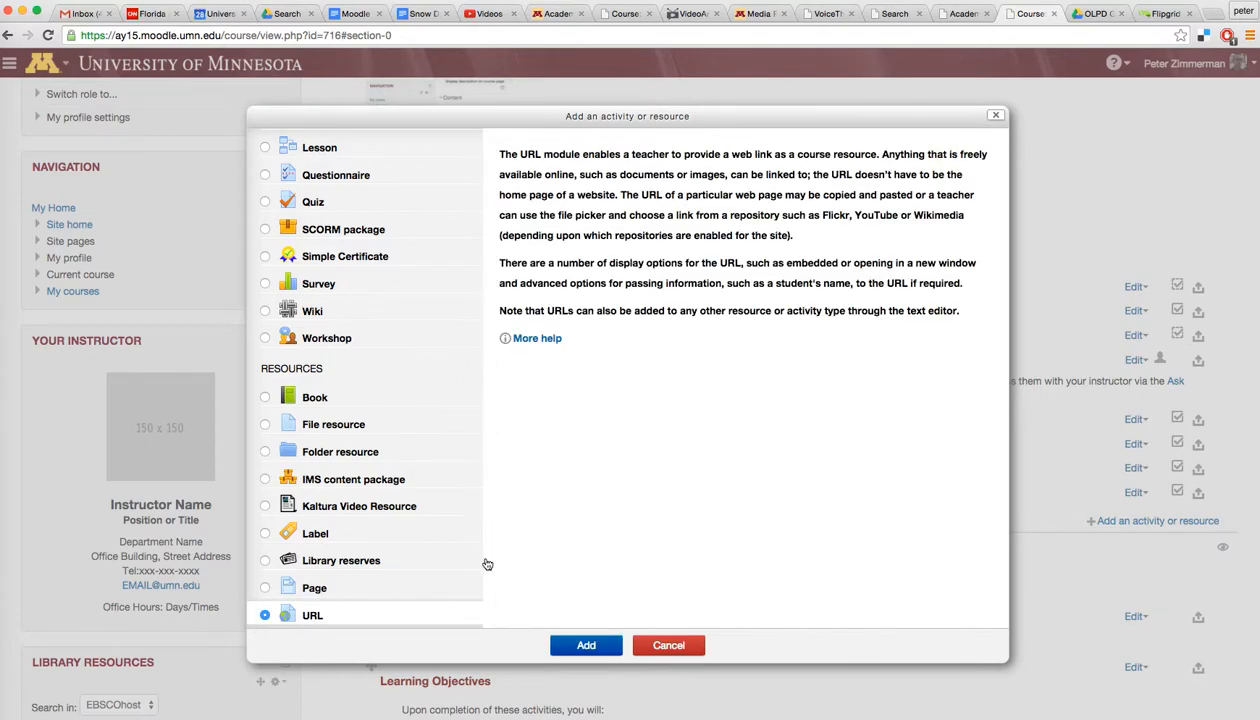
left_click(586, 645)
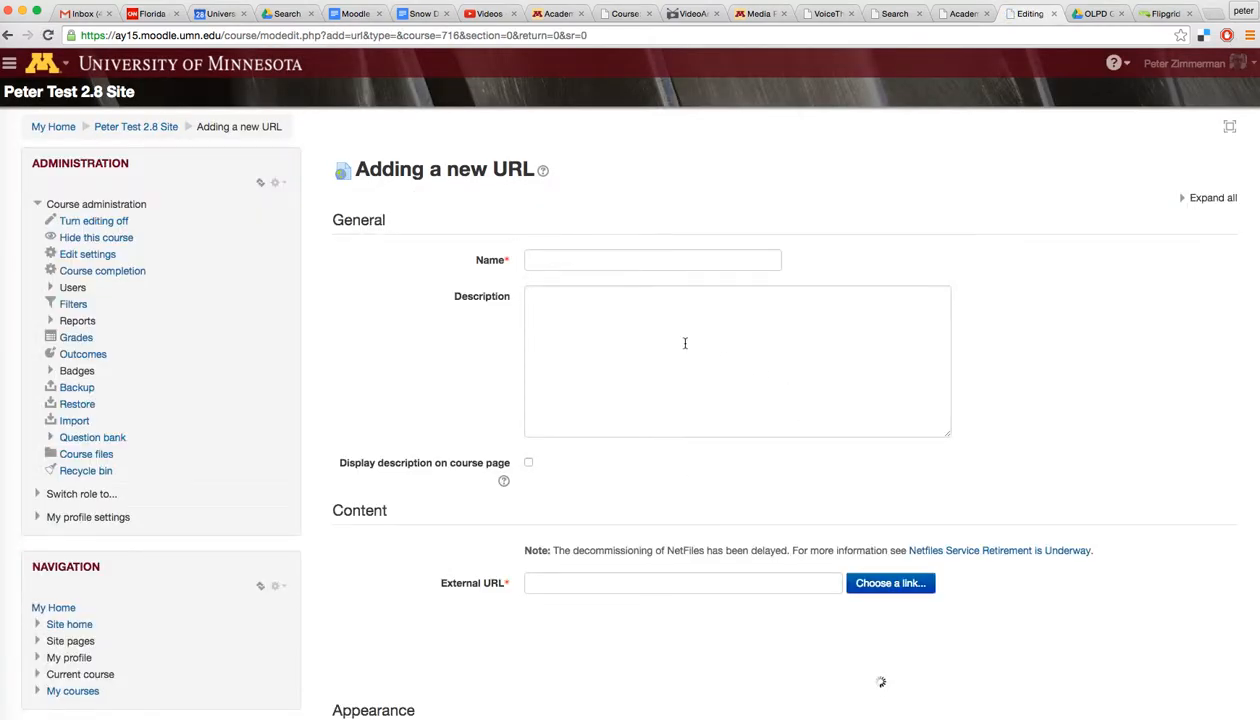
left_click(629, 262)
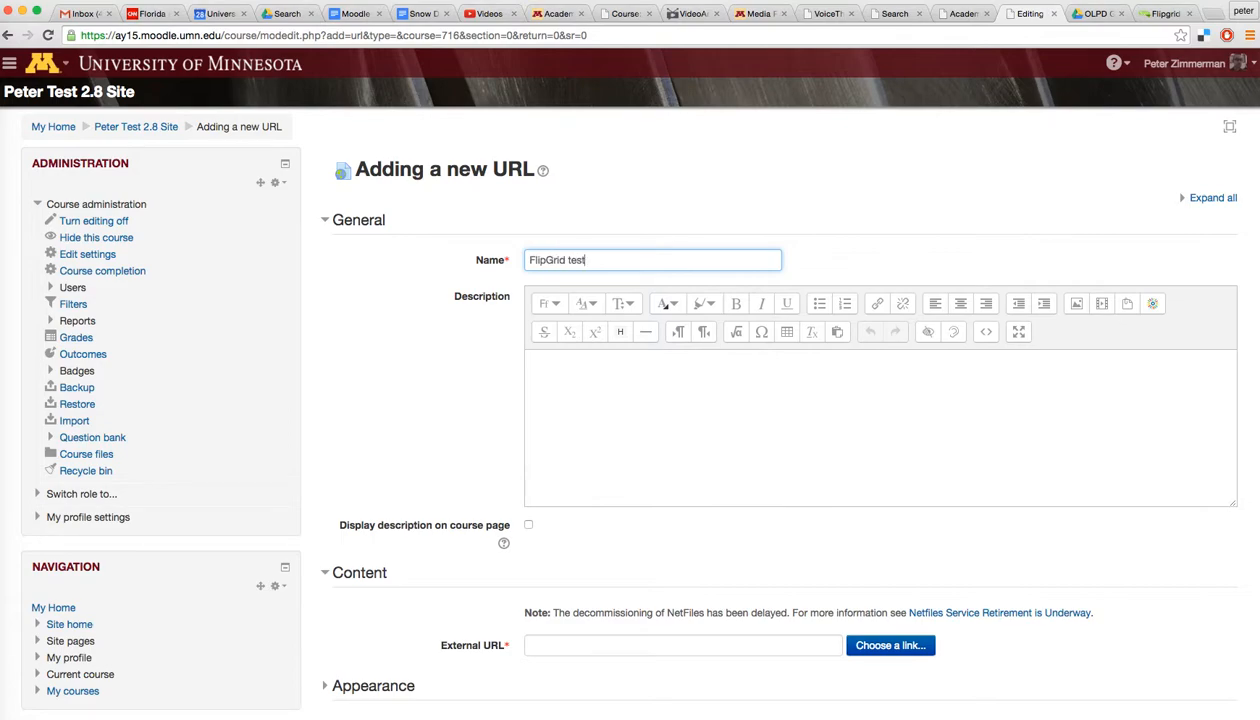
scroll(712, 479, "down", 5)
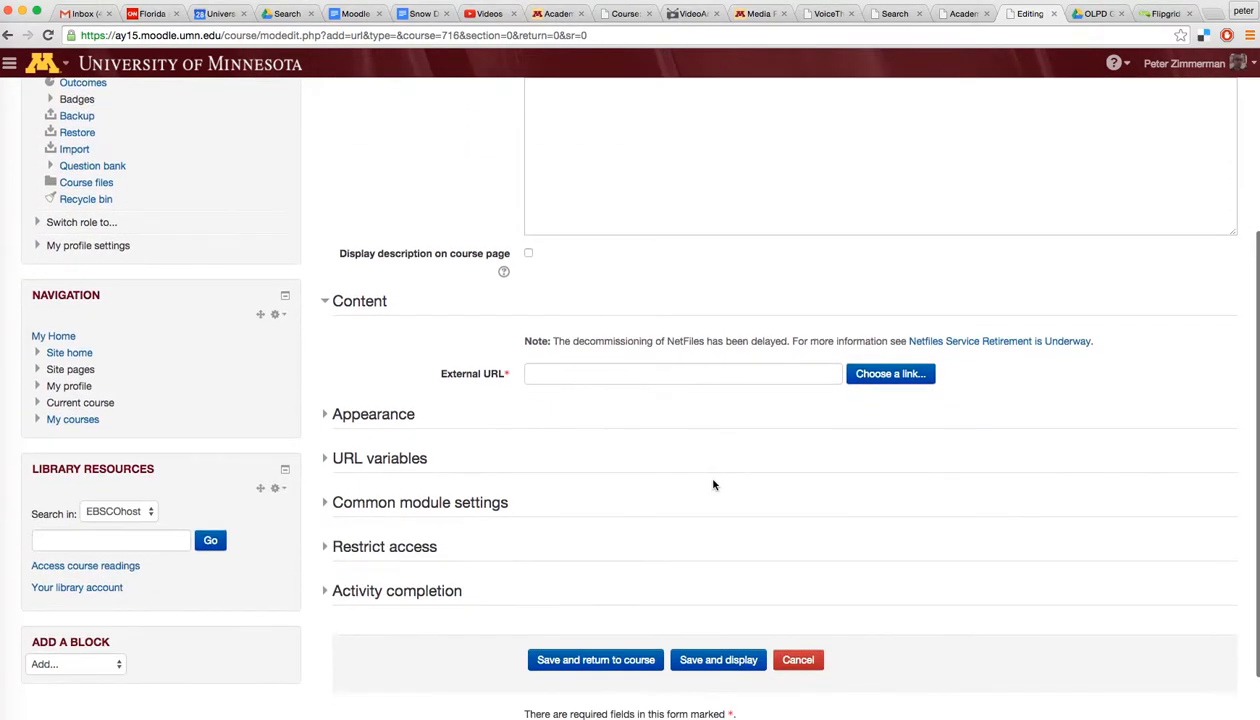
left_click(586, 371)
key("ctrl+v")
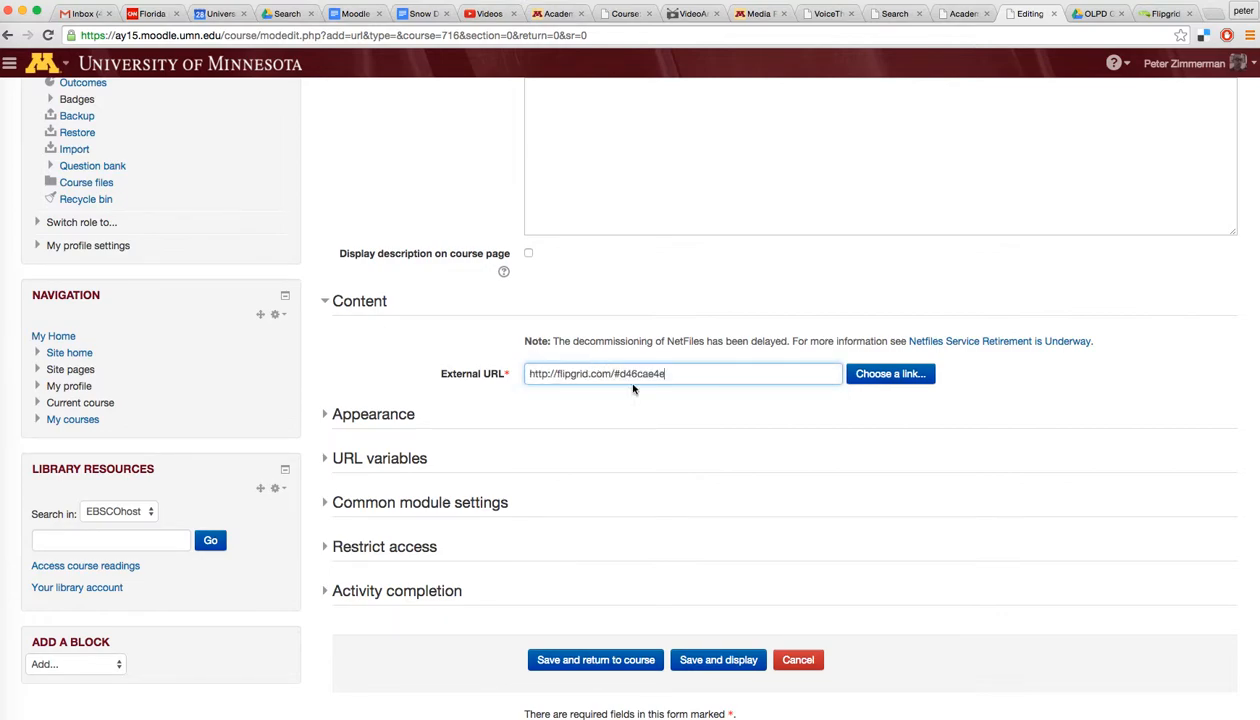
left_click(996, 426)
scroll(996, 426, "down", 1)
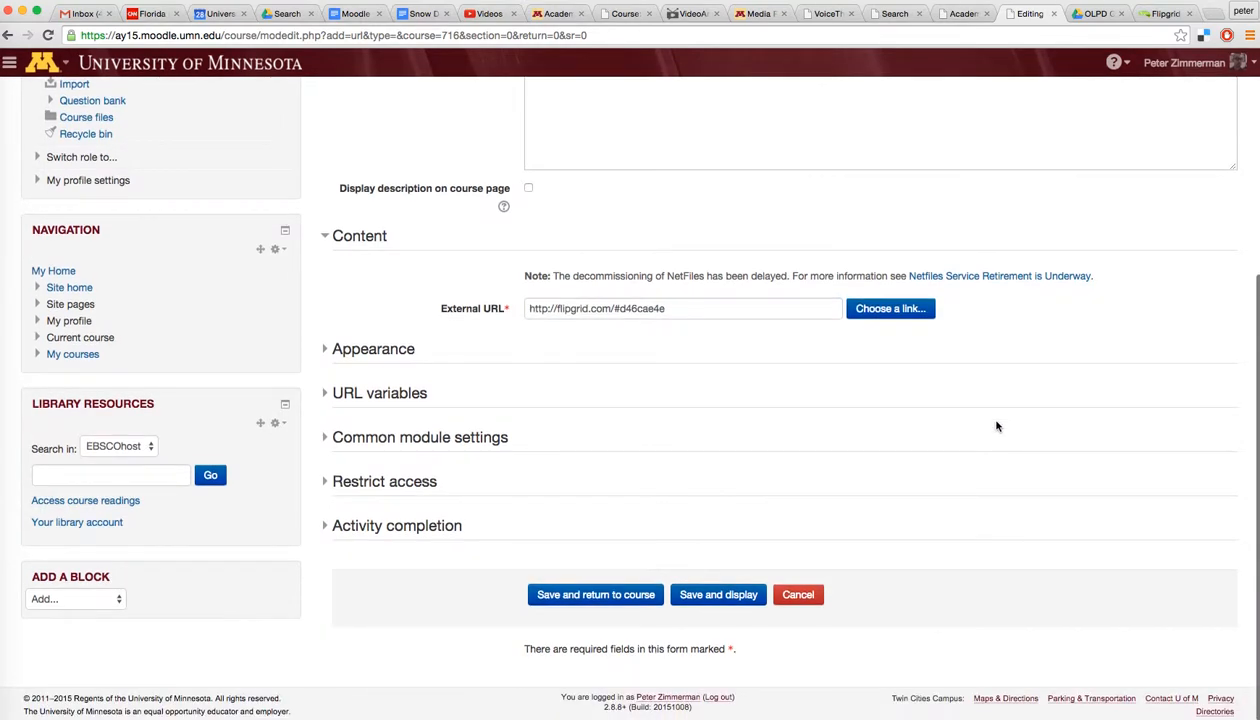
left_click(594, 597)
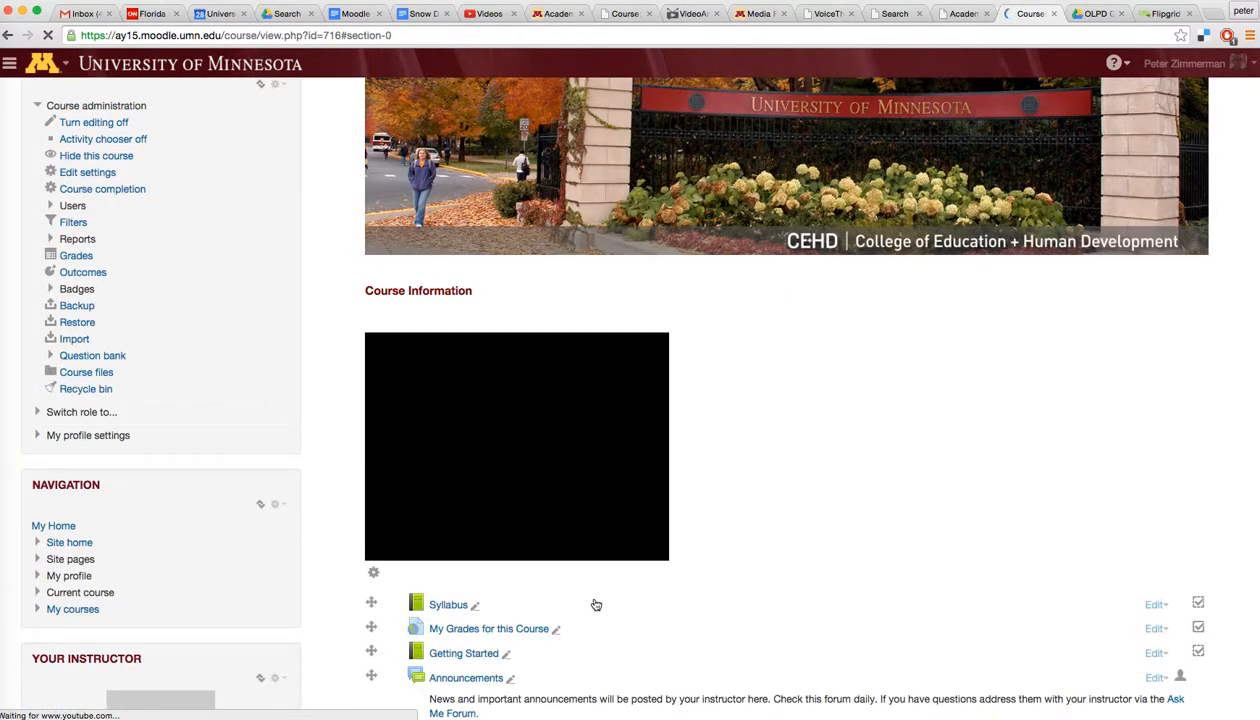
scroll(804, 481, "down", 3)
scroll(806, 481, "down", 4)
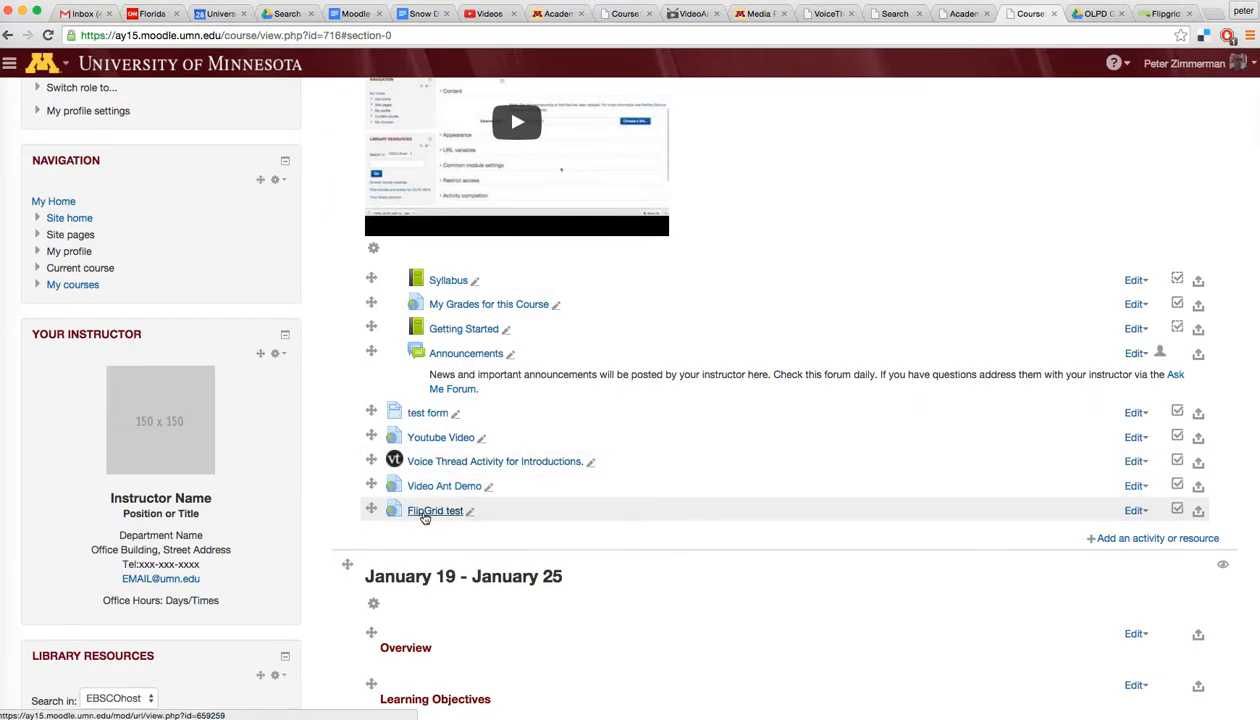
Step: Open the FlipGrid test link and play, then close, the test title video response
left_click(424, 517)
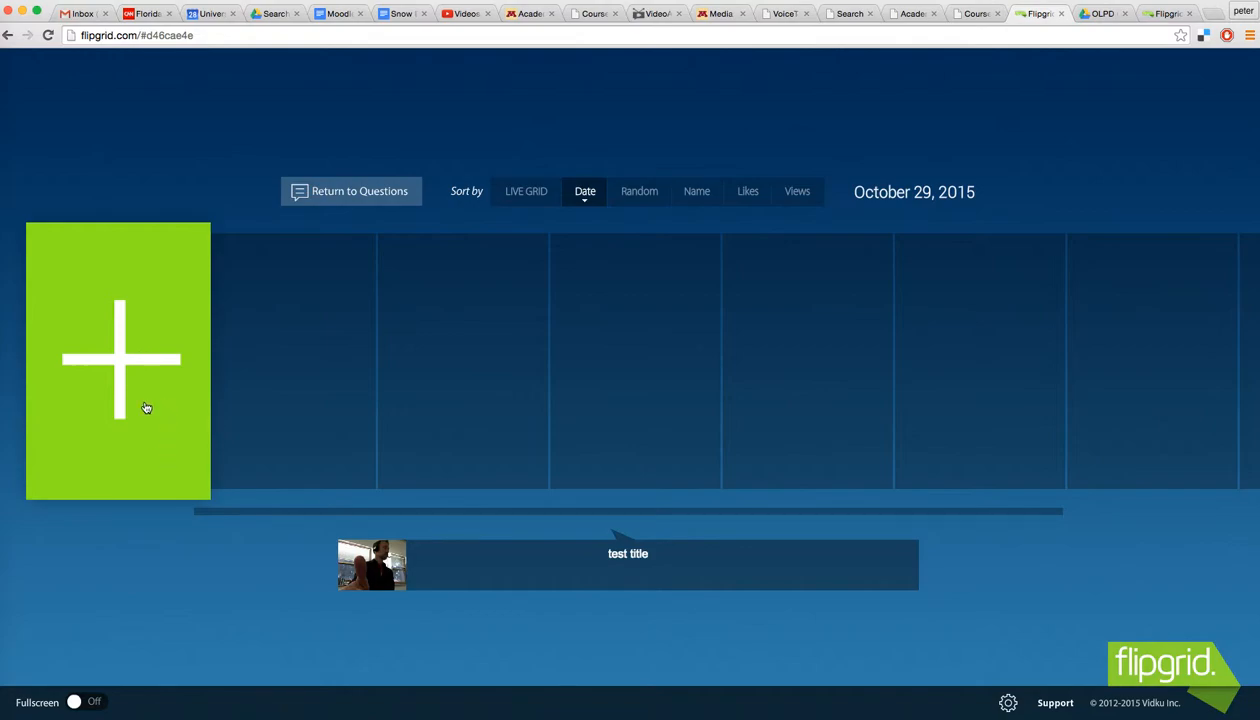
left_click(389, 577)
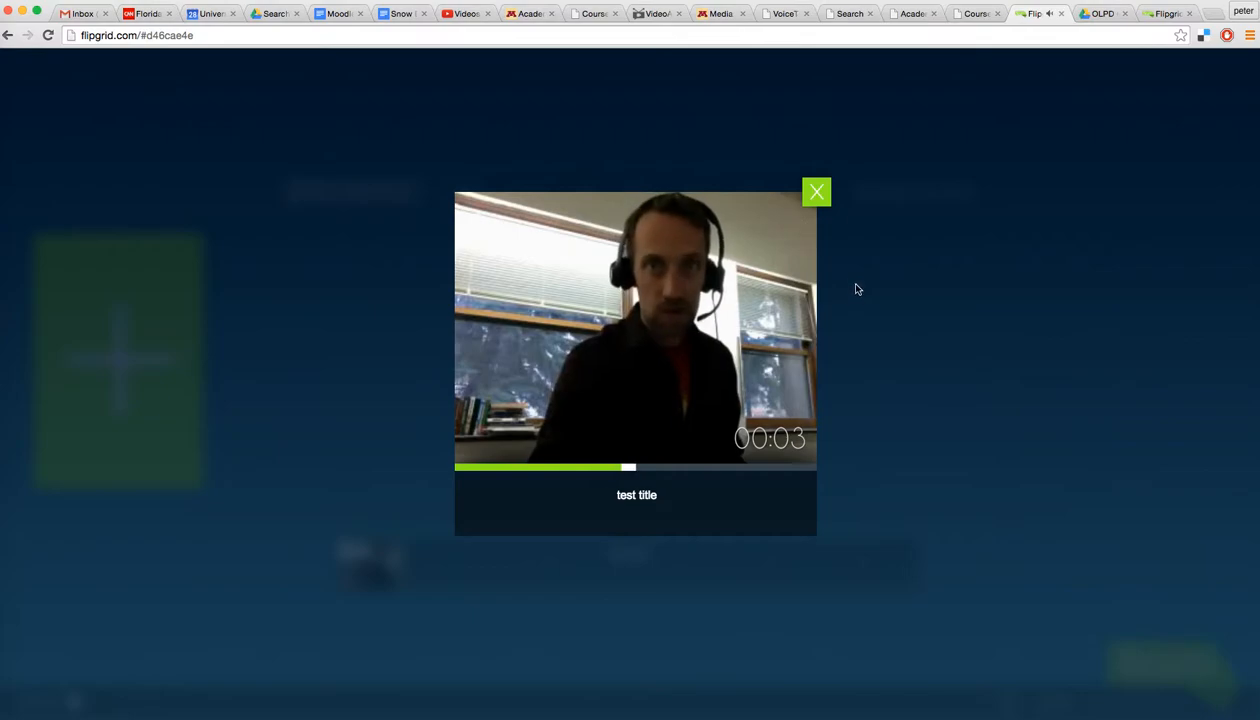
left_click(817, 191)
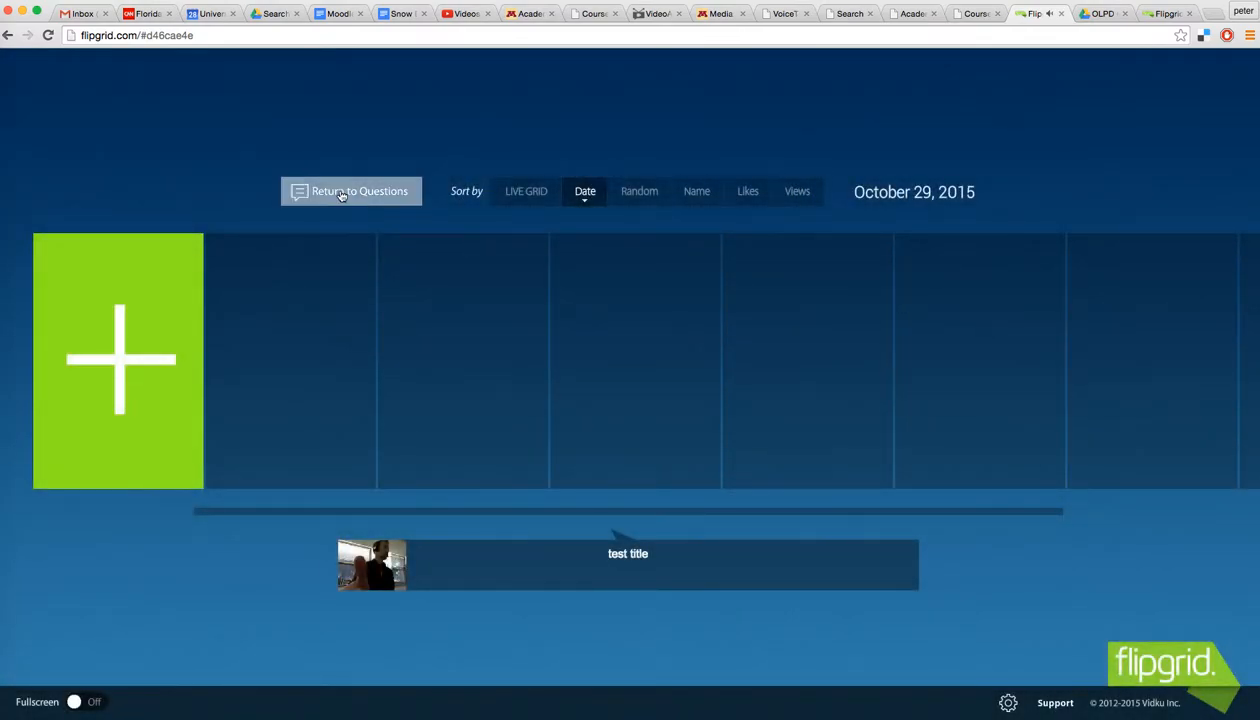
Step: Play the test title question video from the questions view, then go back
left_click(341, 195)
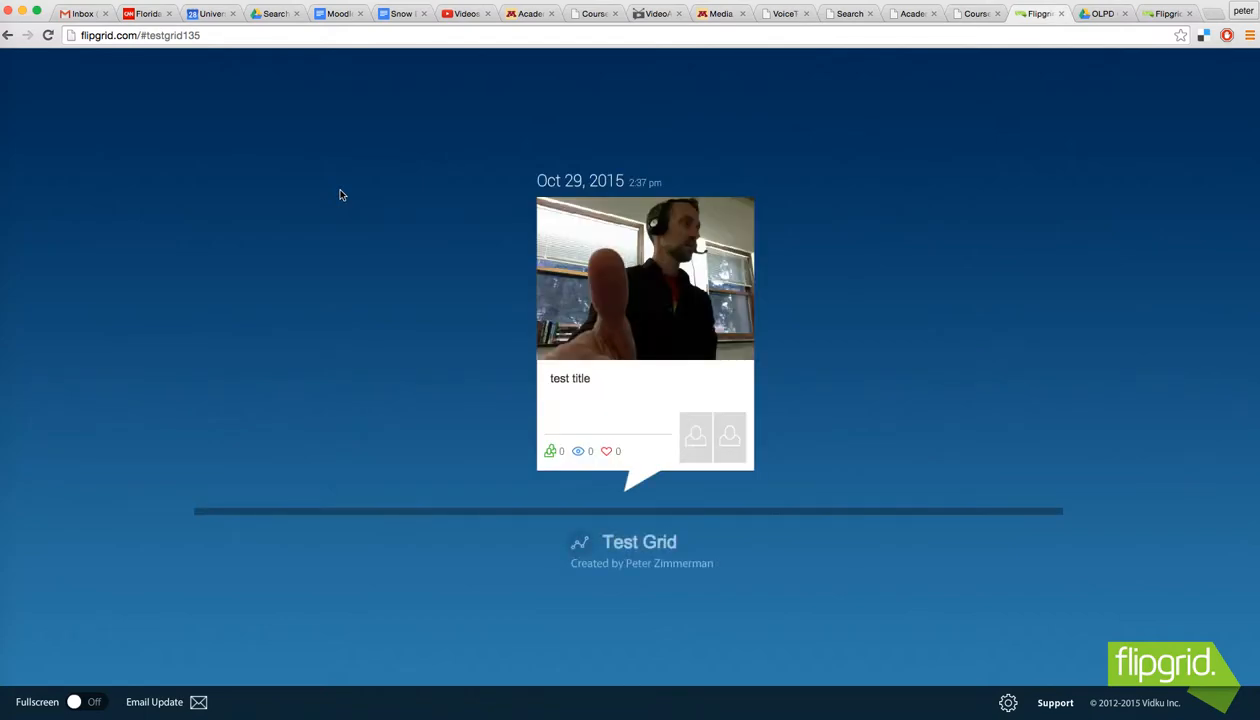
left_click(674, 289)
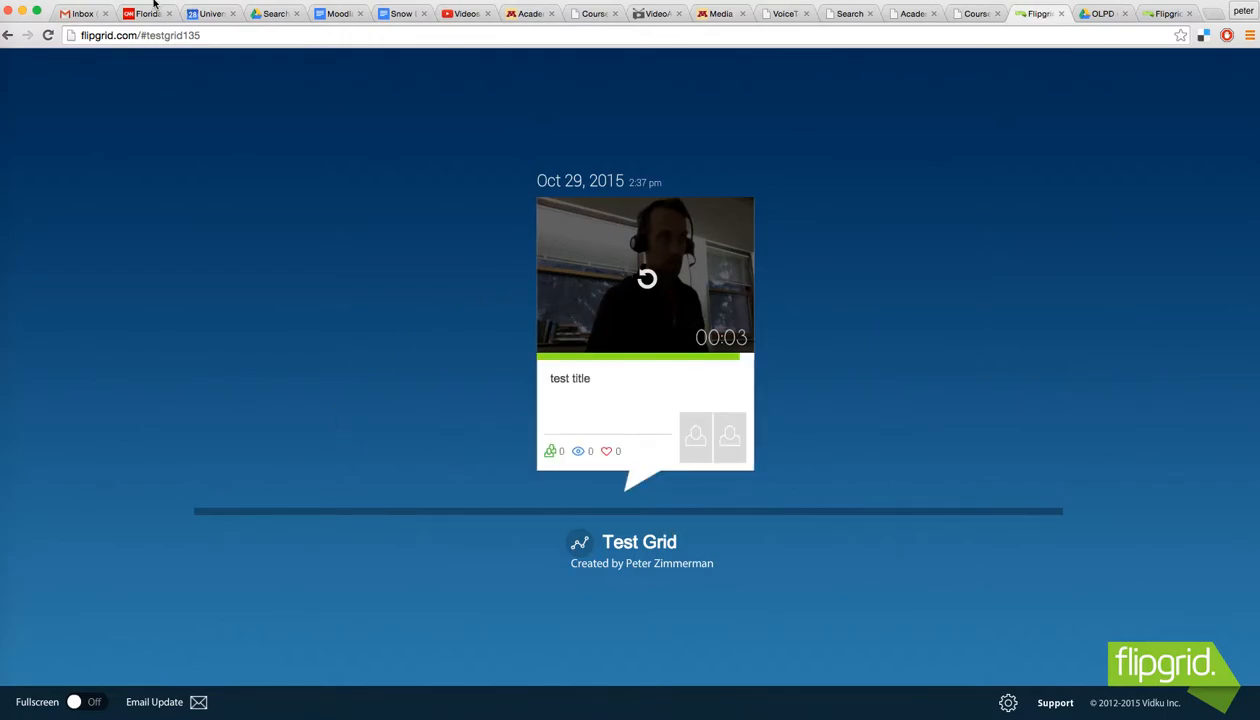
left_click(10, 37)
left_click(1061, 13)
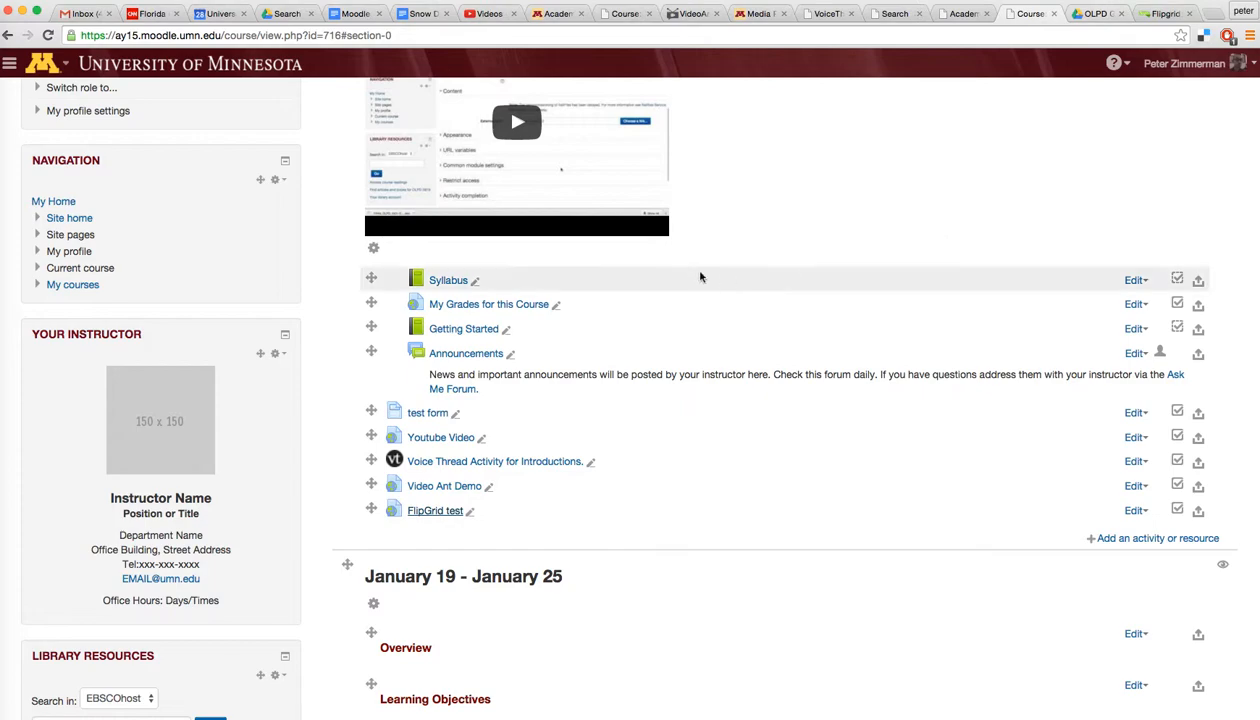
left_click(440, 511)
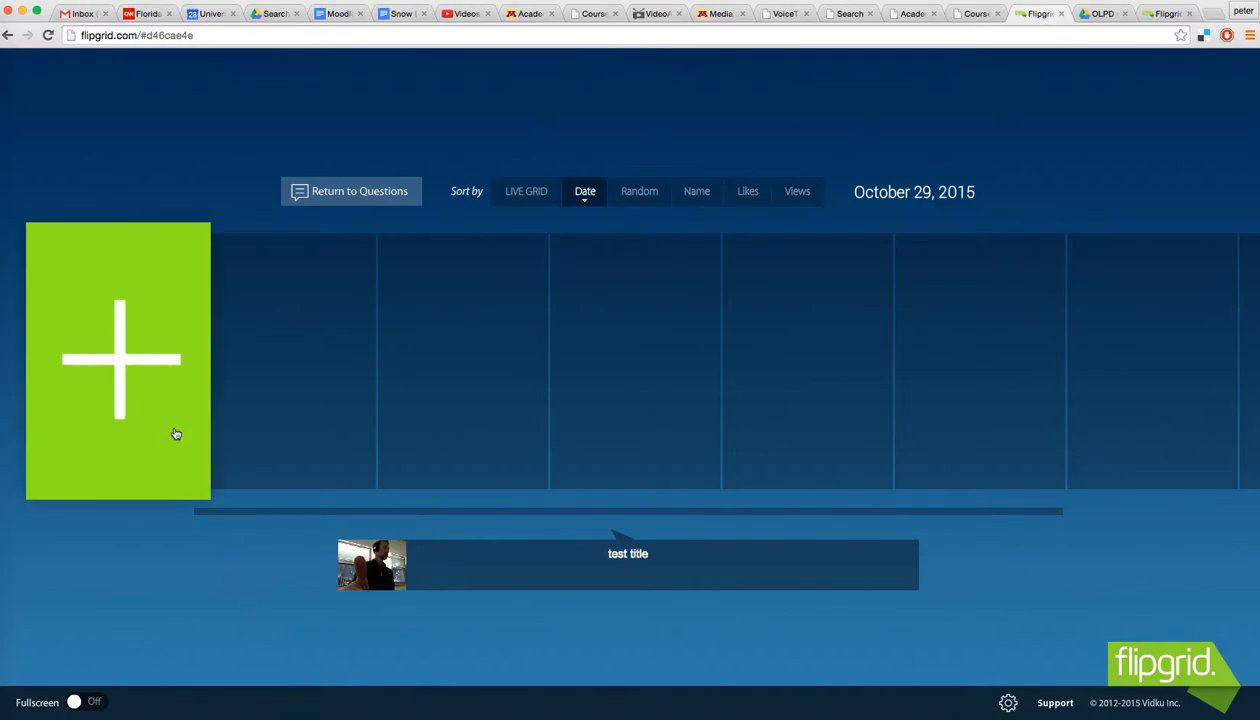
left_click(141, 374)
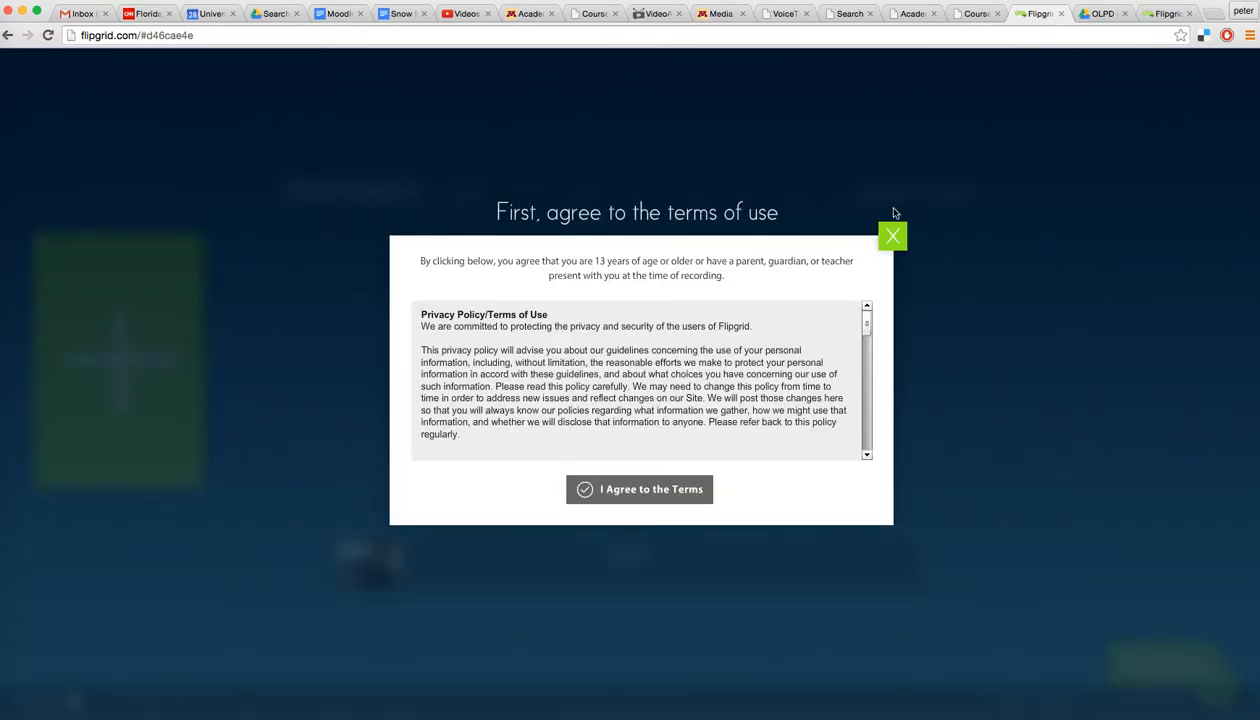
left_click(655, 486)
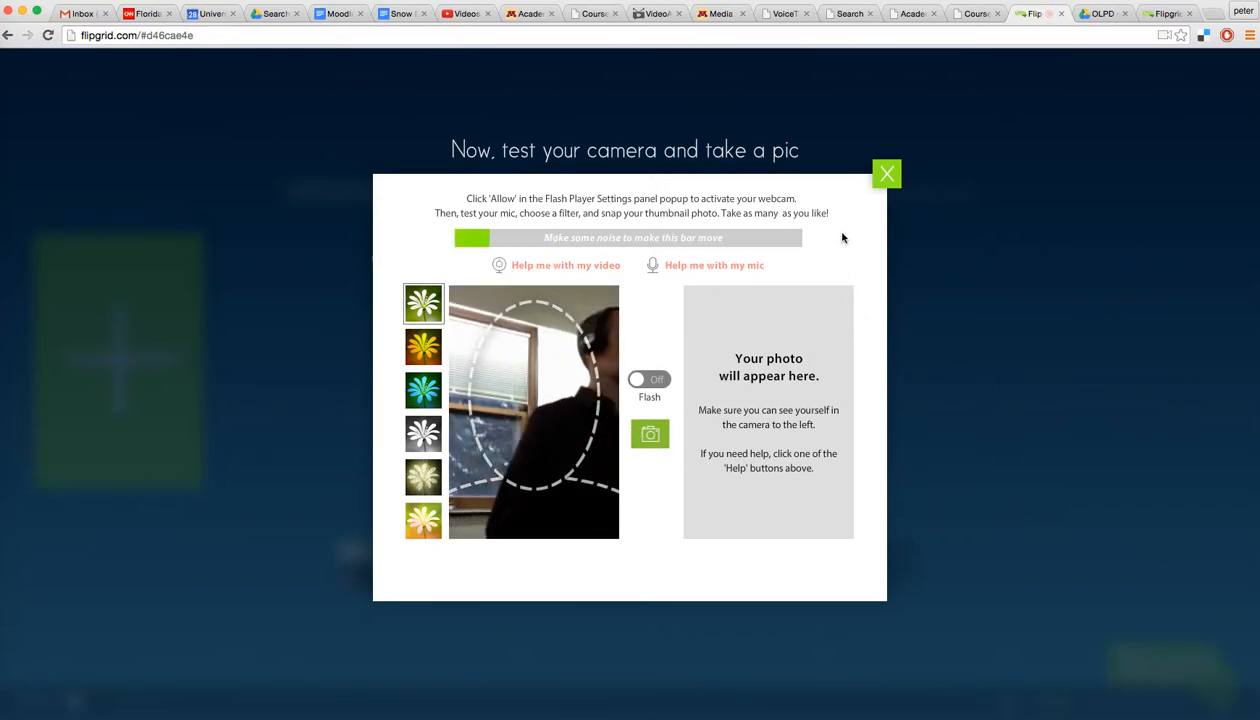
left_click(884, 172)
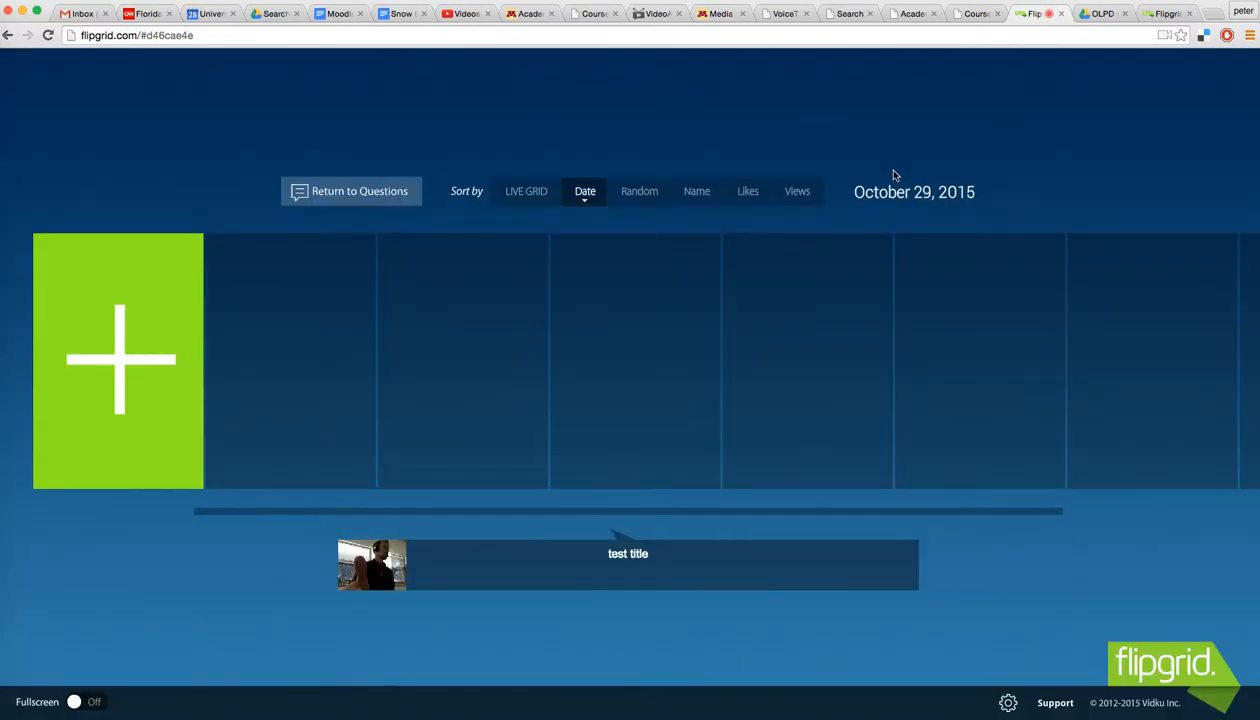
left_click(1062, 14)
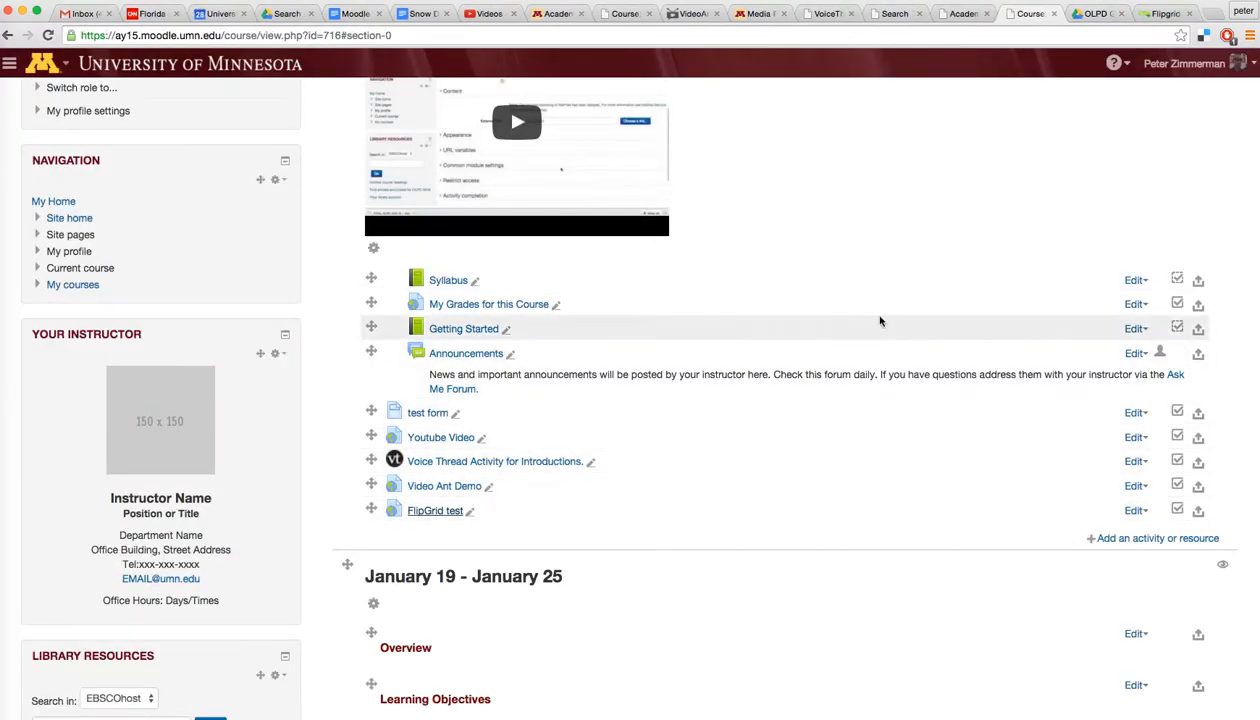
scroll(866, 326, "up", 3)
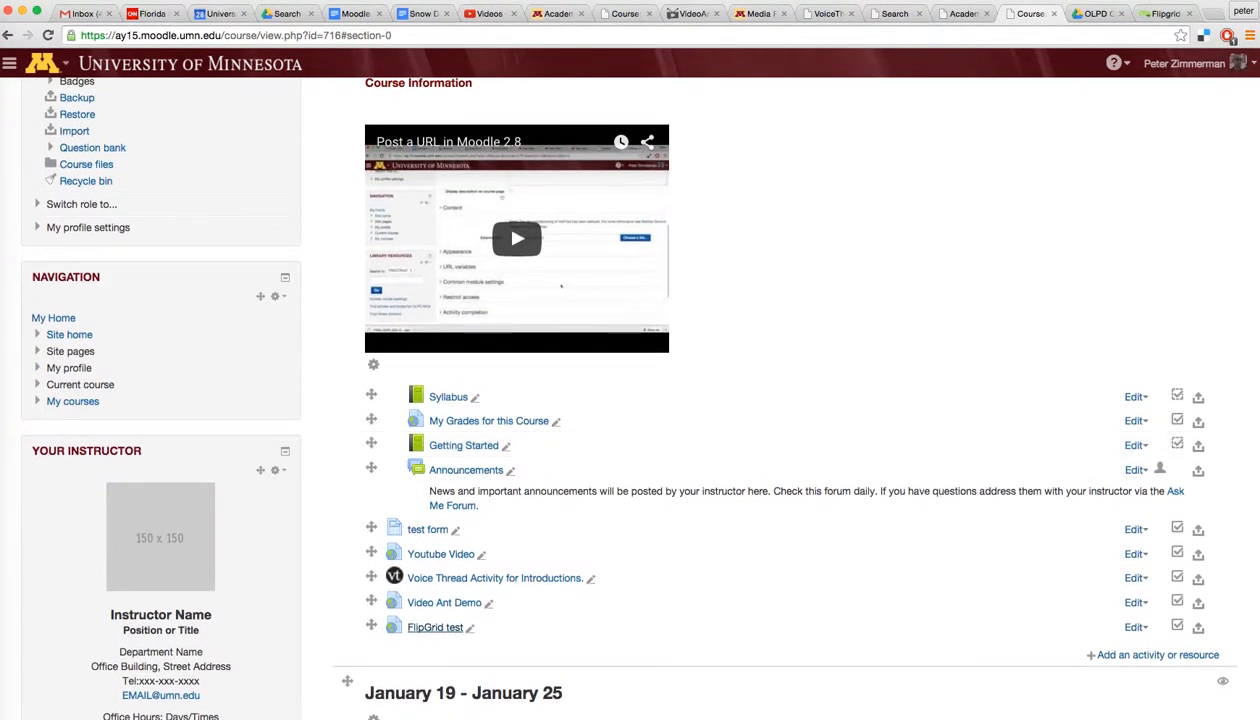